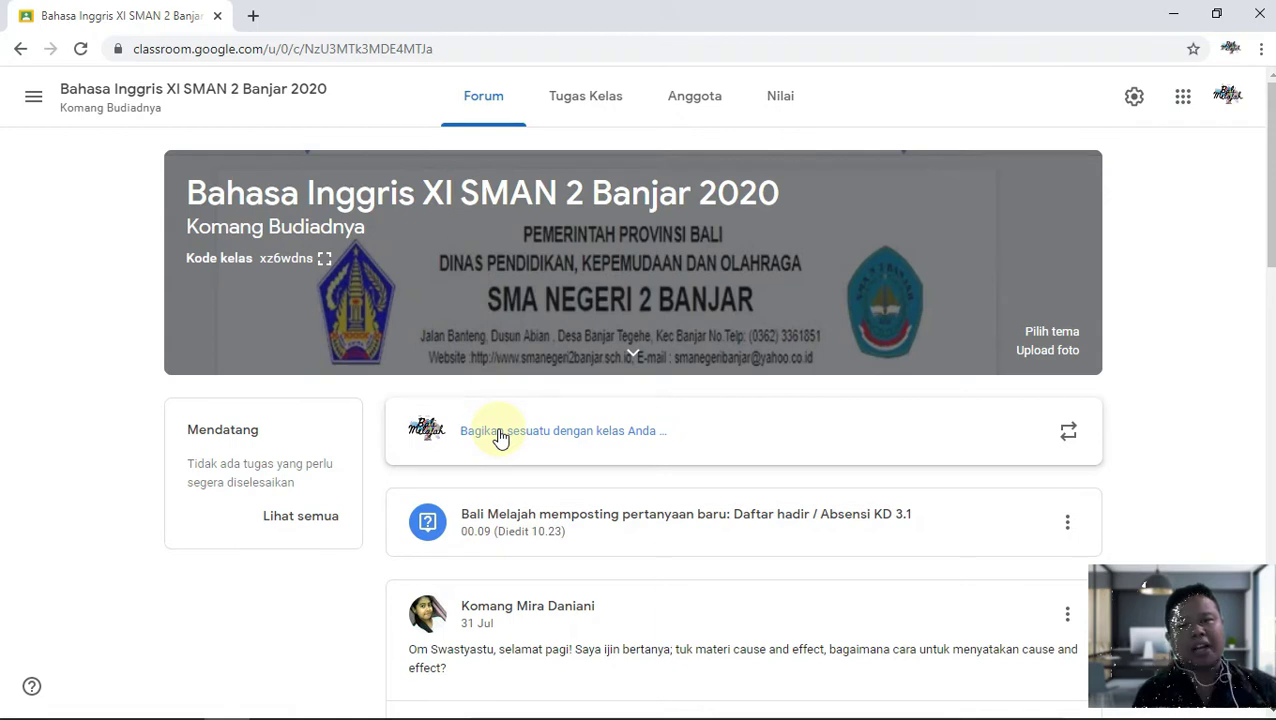
Step: Write the class announcement "Selamat pagi, anak-anak kita akan ulangan harian" in the forum
click(500, 437)
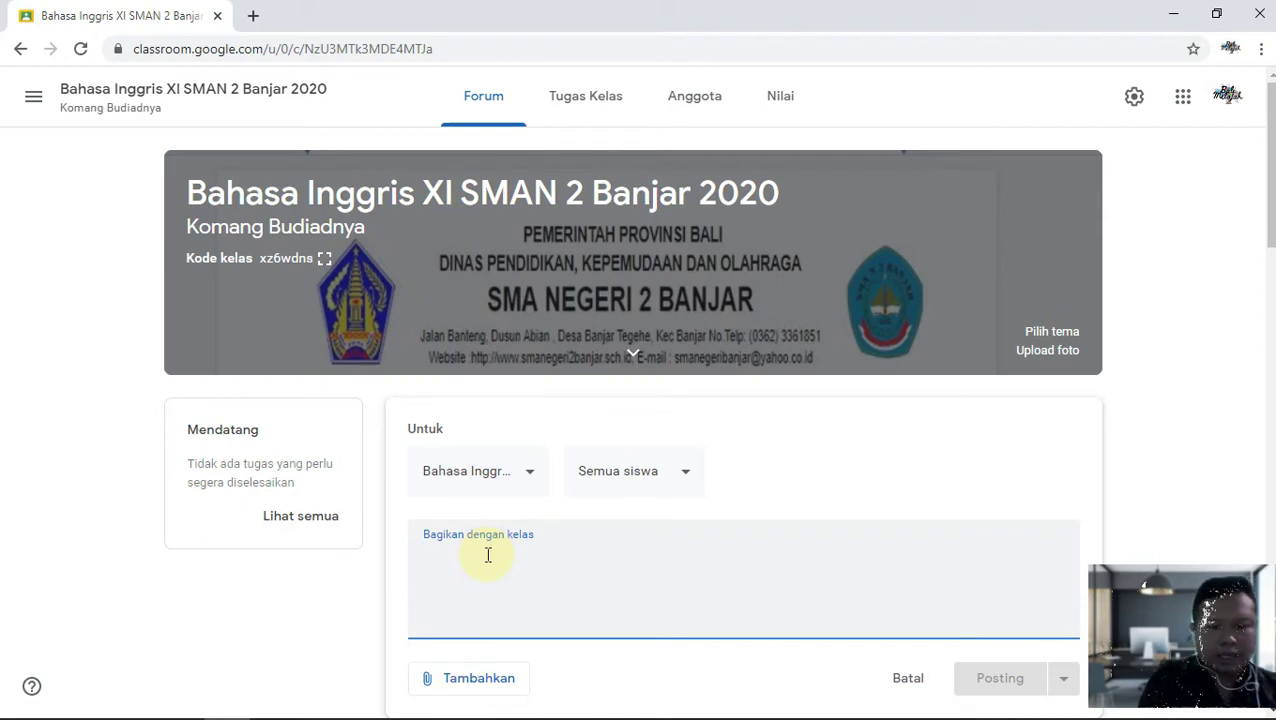
text(Selamat pagi, anak-anak)
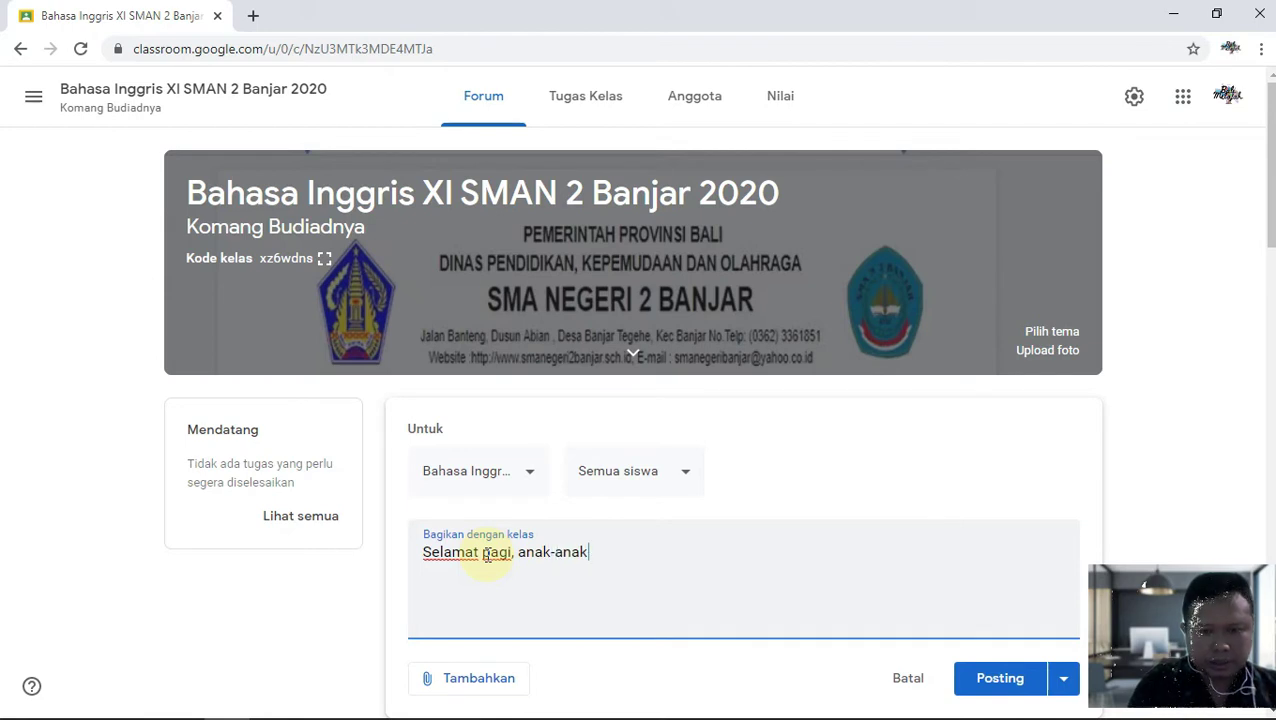
text( kita akan ul)
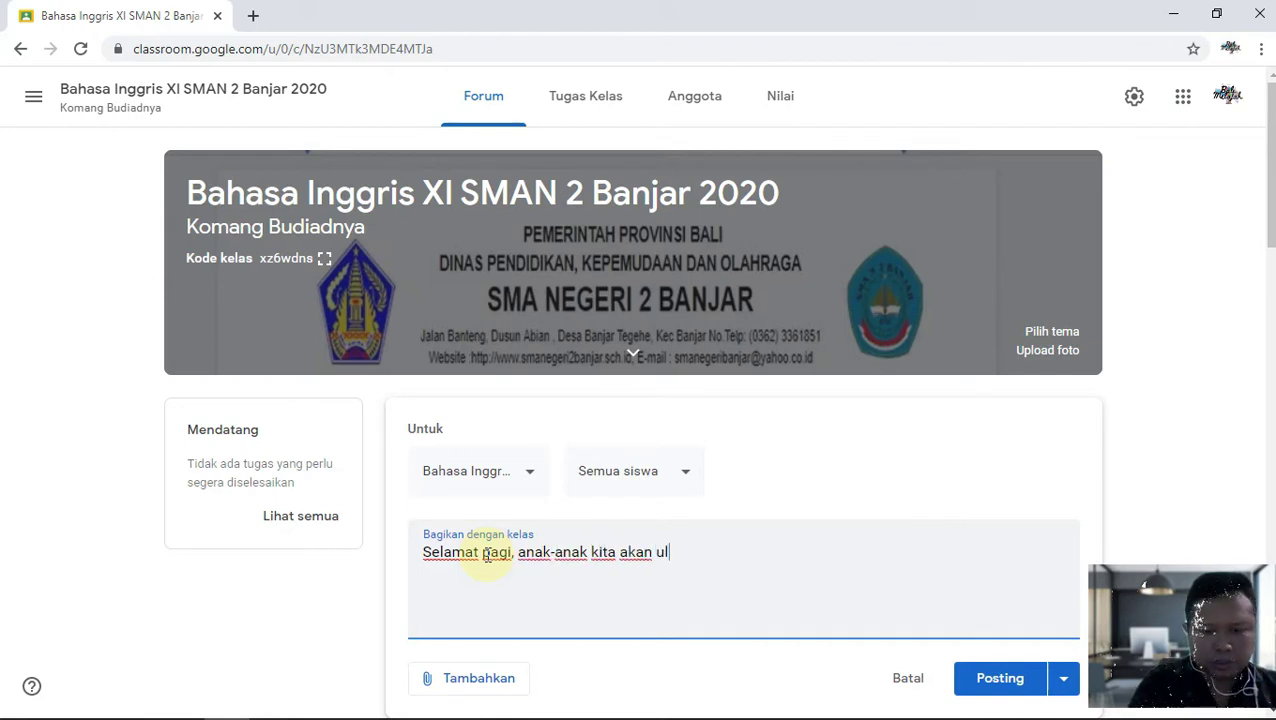
text(angan harian)
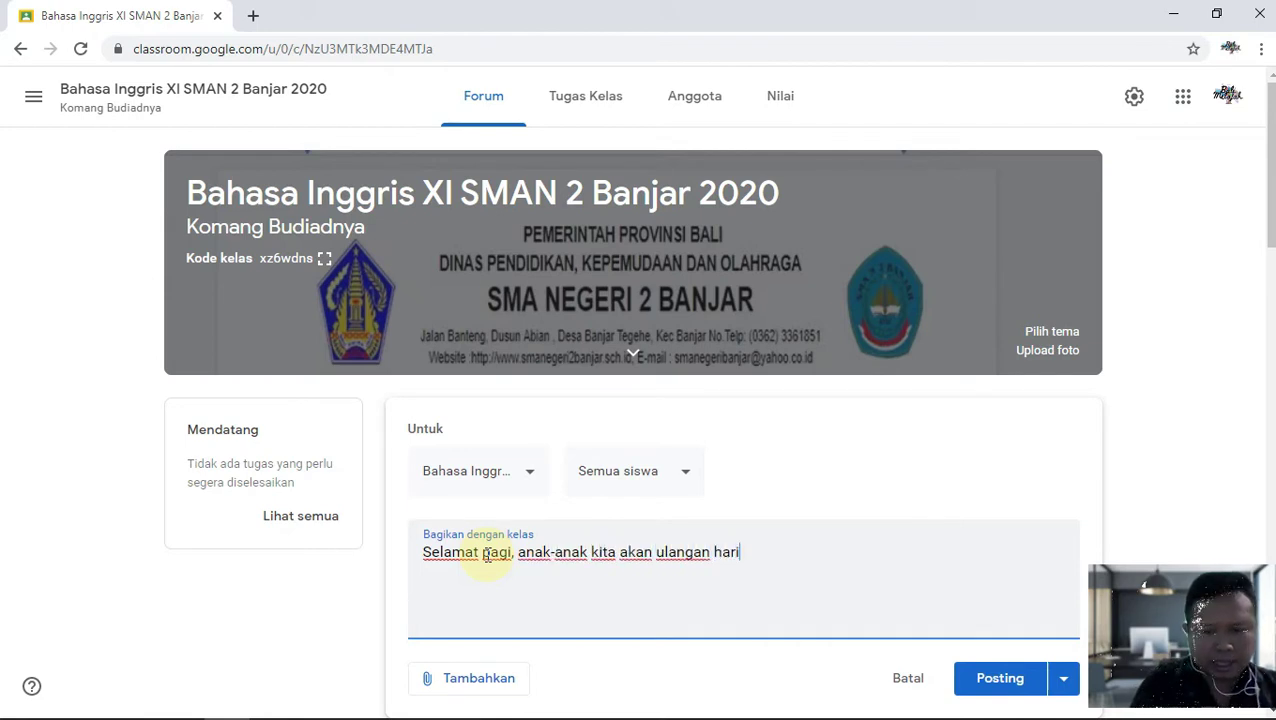
Step: Add the five other listed classes as recipients of the announcement
click(532, 480)
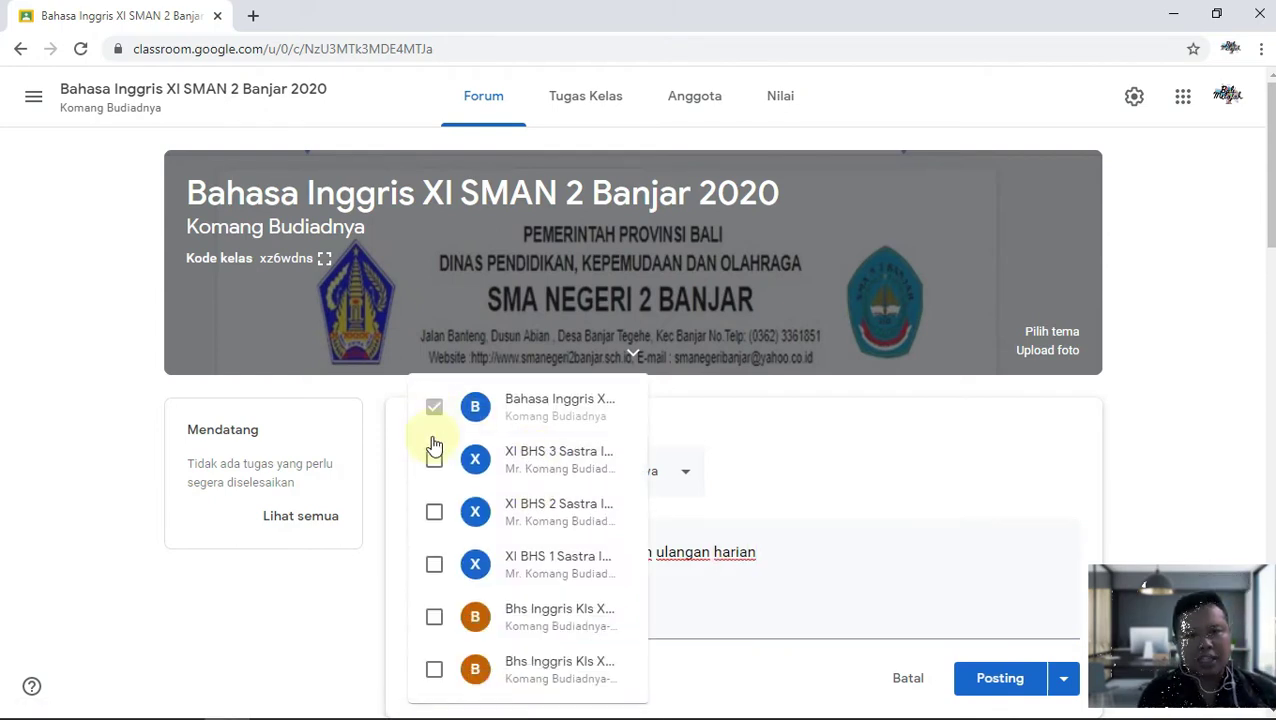
click(436, 462)
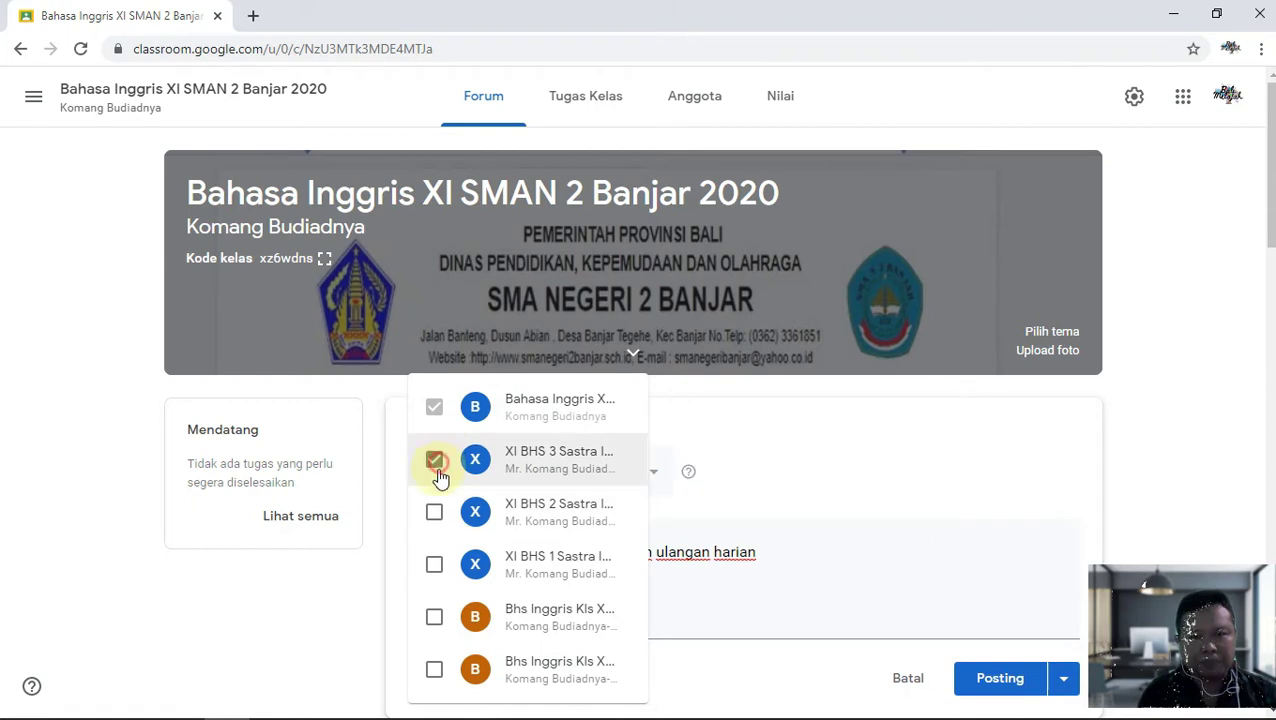
click(434, 514)
click(434, 566)
click(434, 620)
click(434, 670)
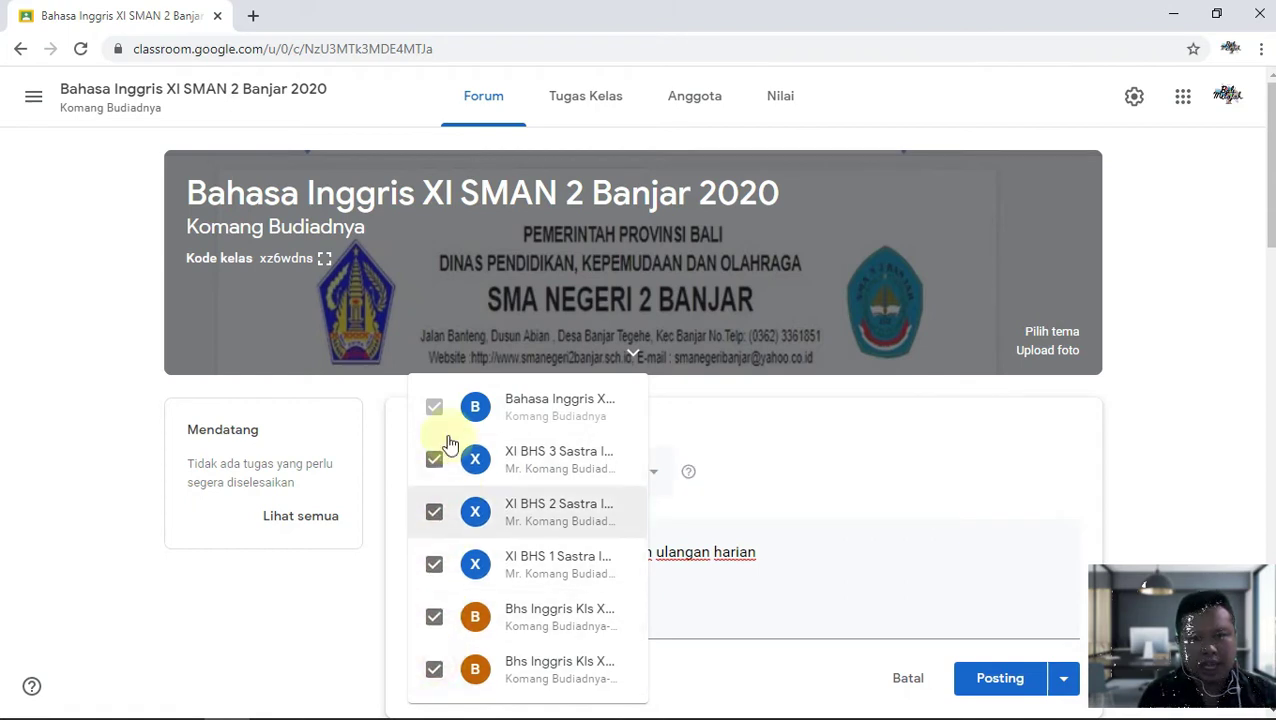
click(785, 448)
Step: Remove the five additional classes so the announcement targets only the current class
click(535, 478)
click(434, 459)
click(434, 511)
click(434, 564)
click(434, 620)
click(434, 669)
click(841, 442)
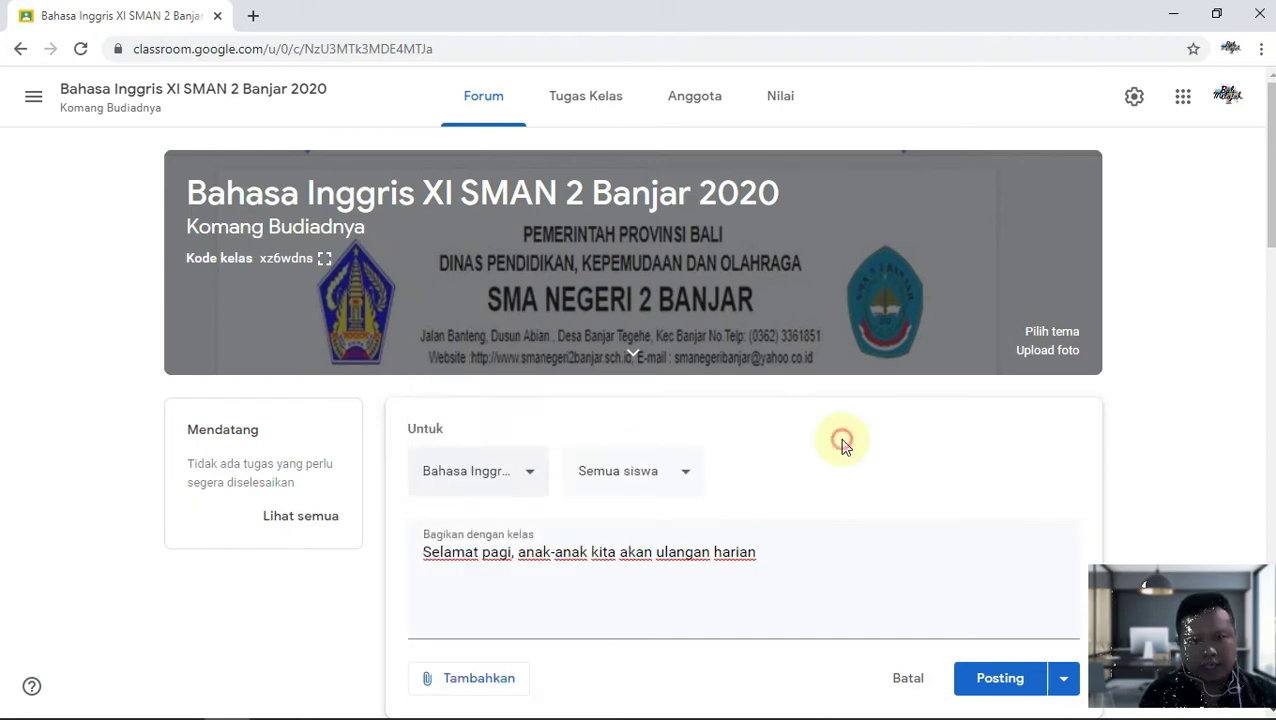
Step: Limit the announcement to the first three students in the list, and restore the selection to all students
click(686, 474)
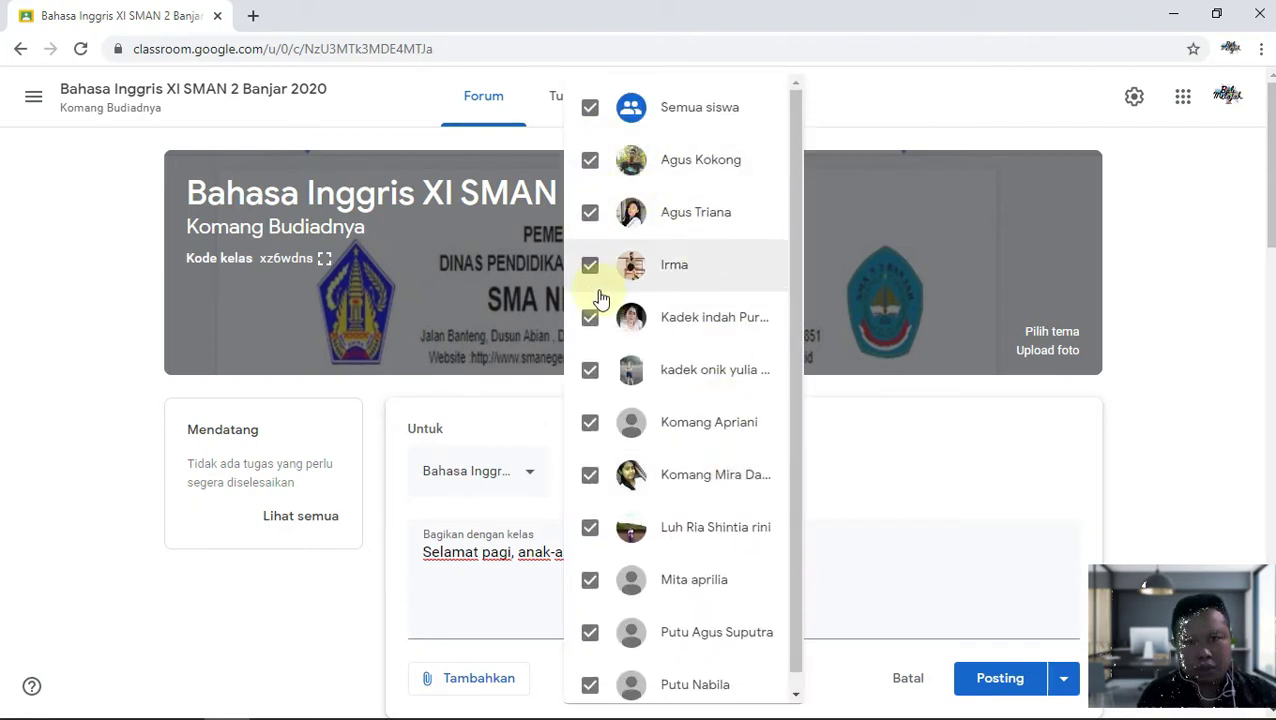
click(589, 107)
click(589, 160)
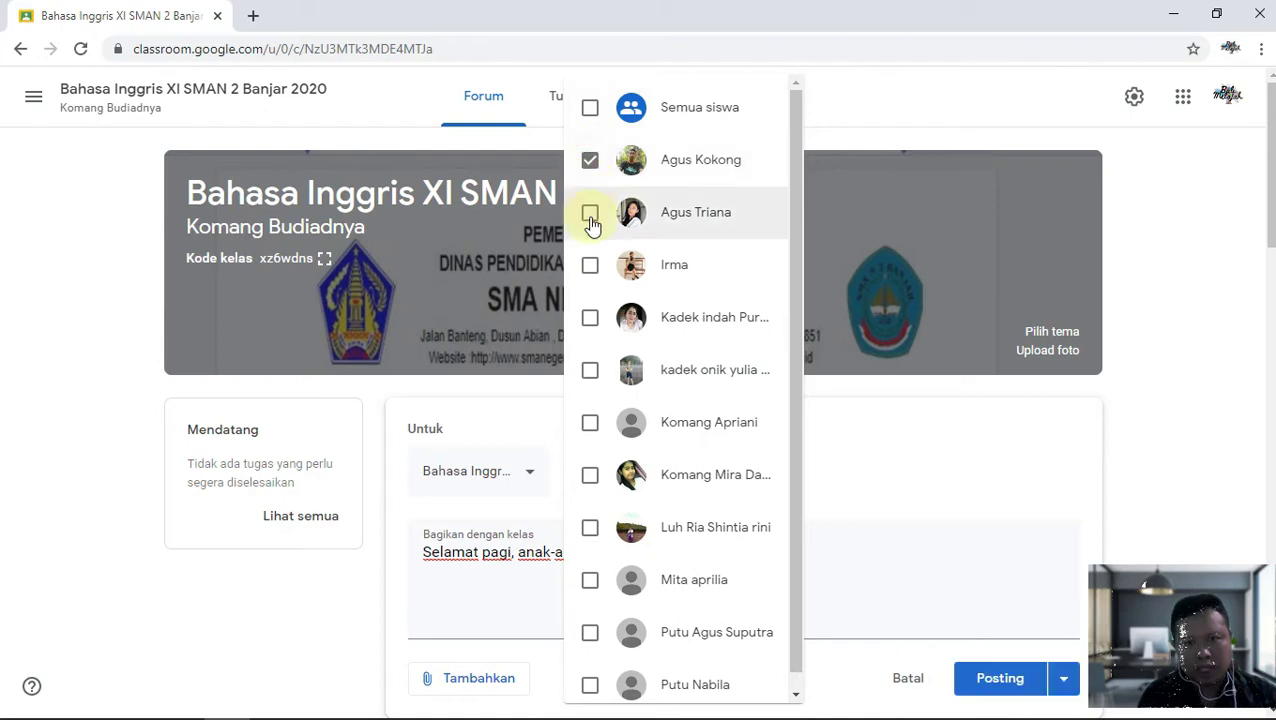
click(590, 212)
click(590, 265)
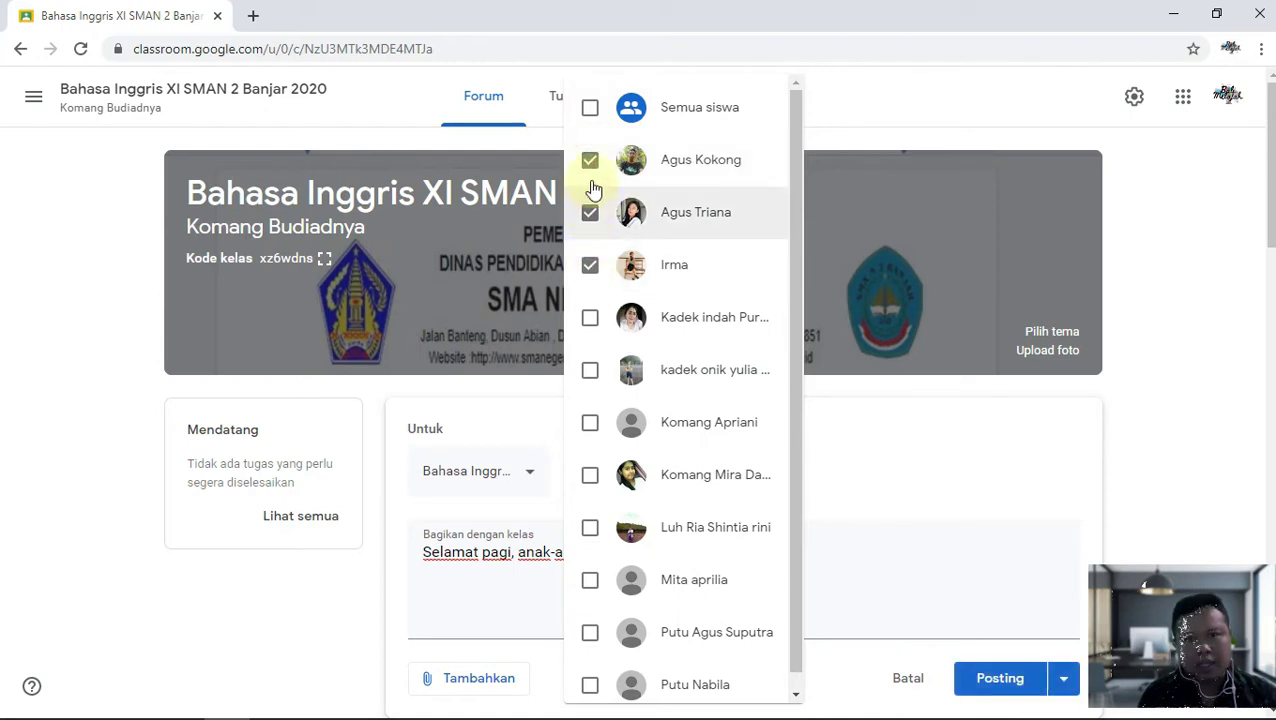
click(589, 107)
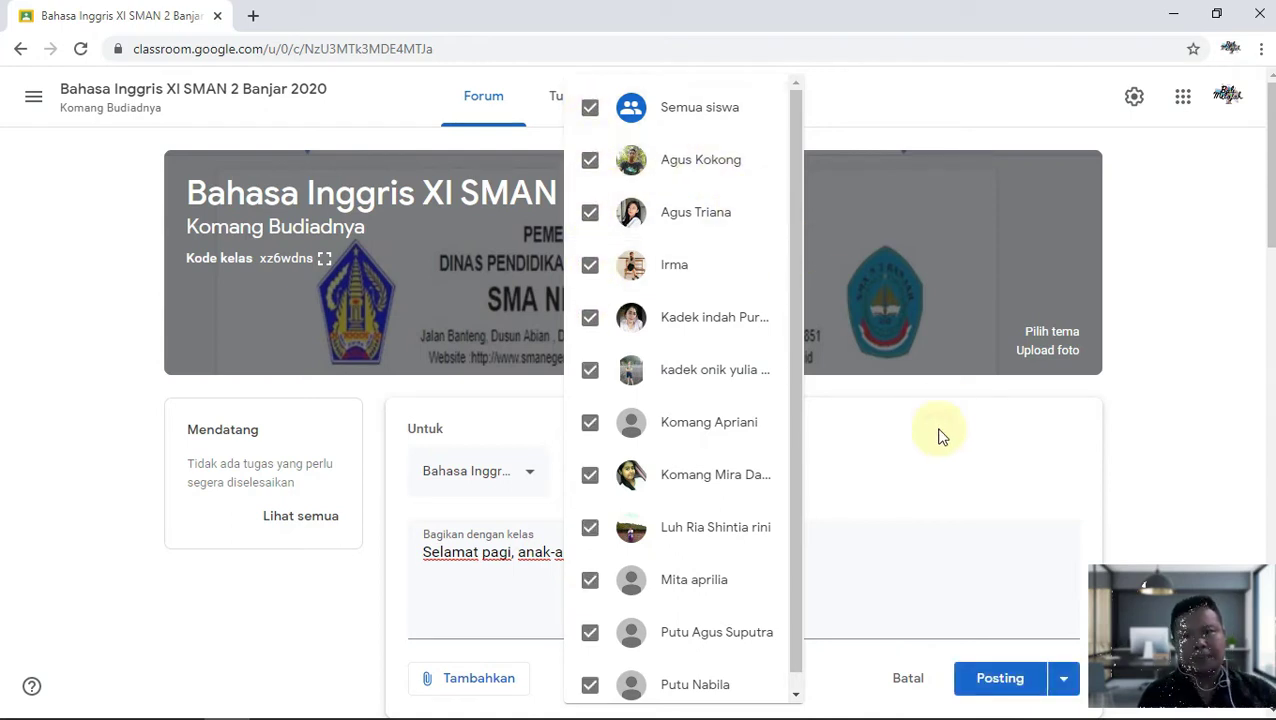
click(940, 436)
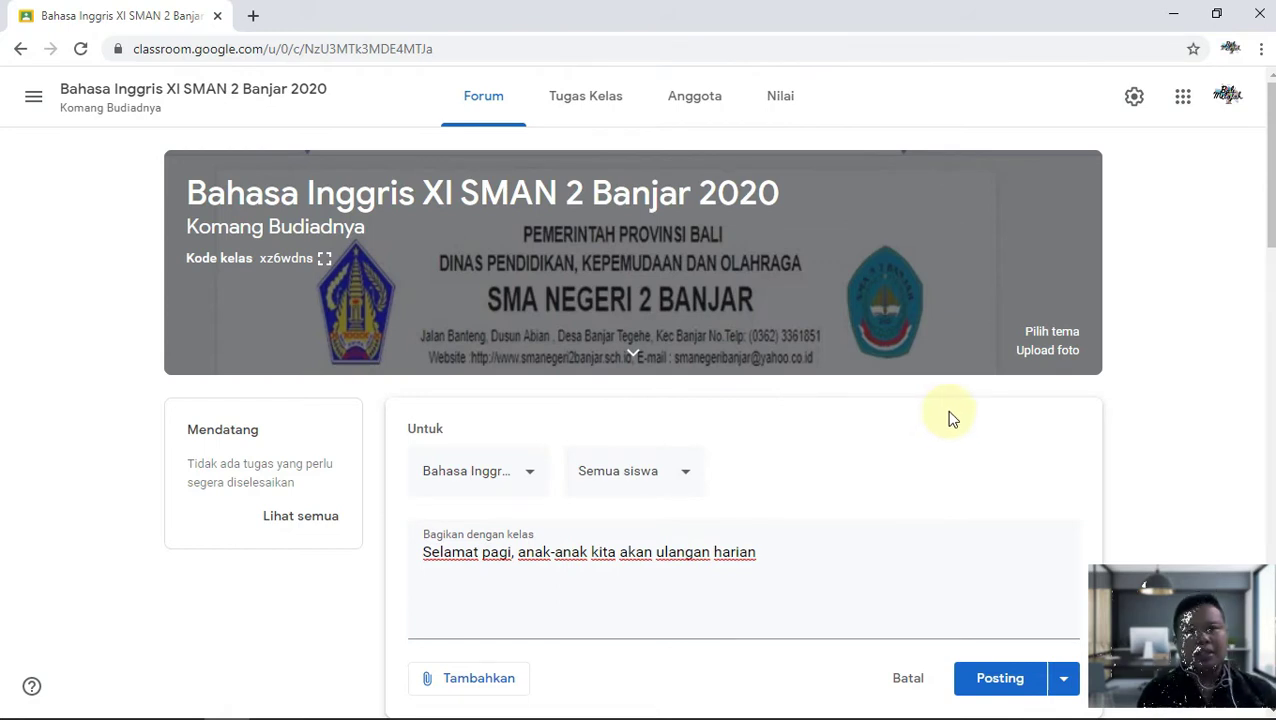
Step: Post the announcement to the class forum and view it in the stream
scroll(952, 428, down, 1)
scroll(957, 436, up, 1)
click(988, 679)
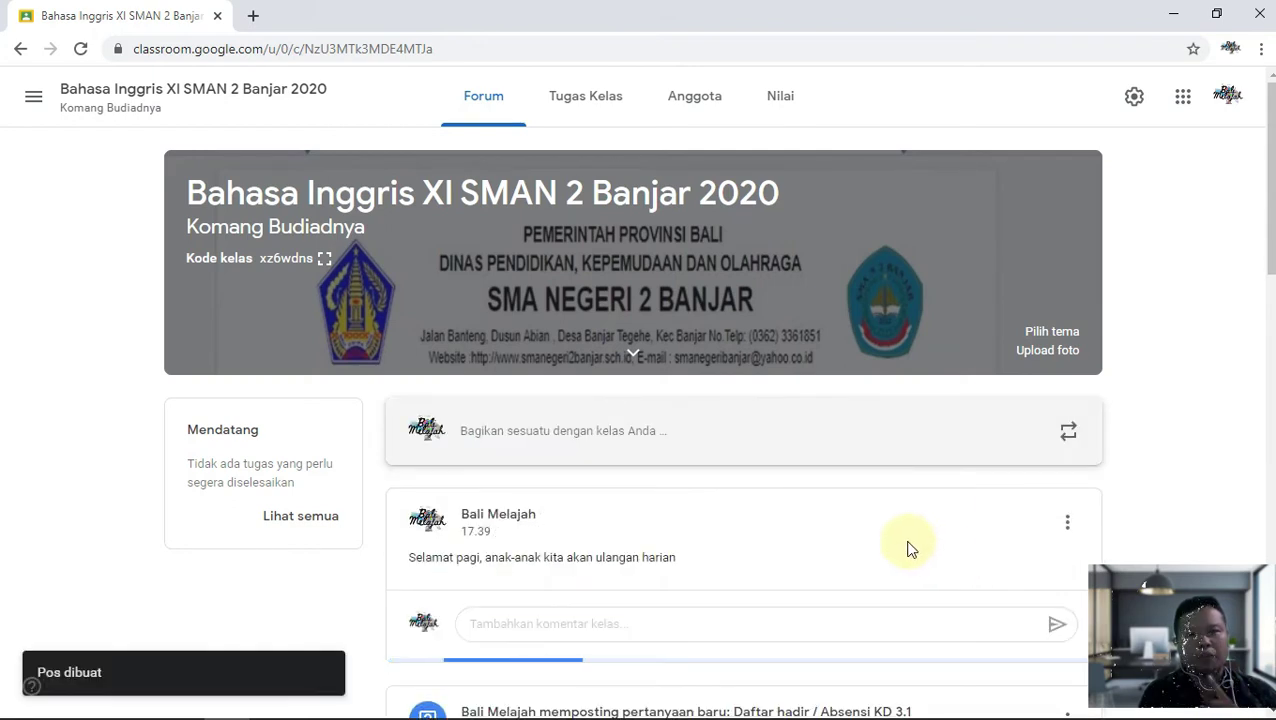
scroll(908, 548, down, 1)
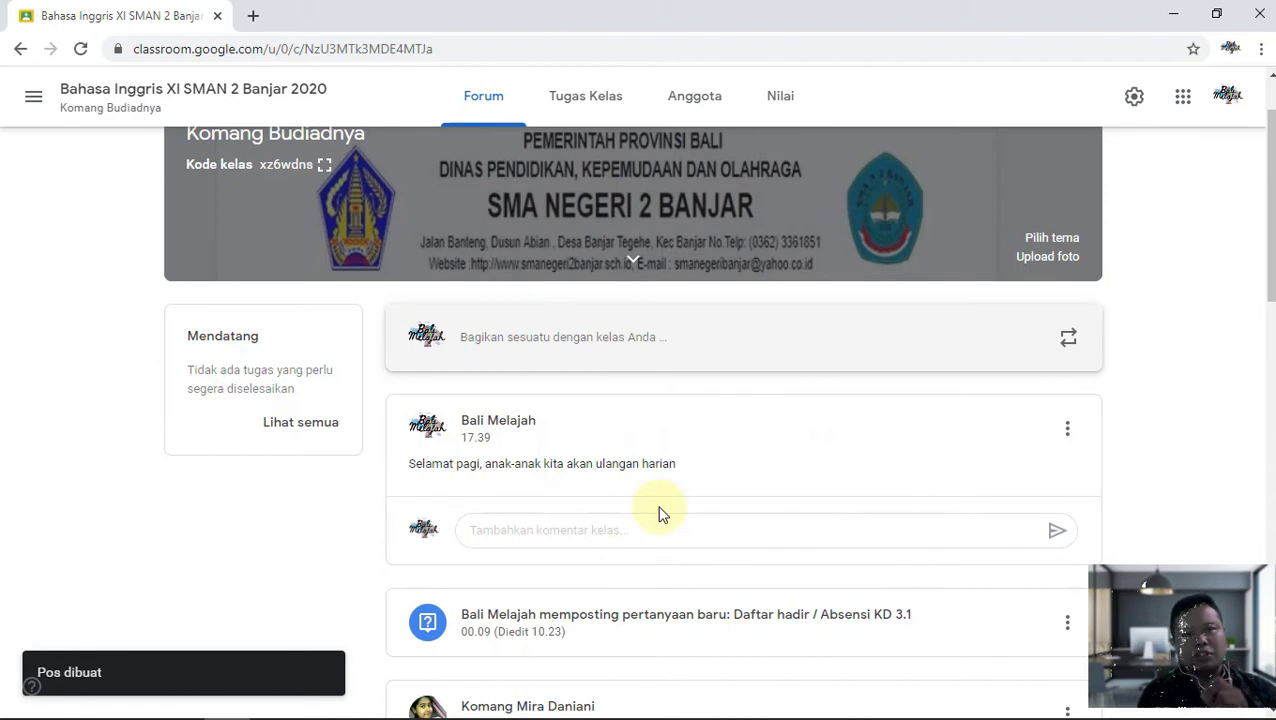
scroll(665, 512, down, 1)
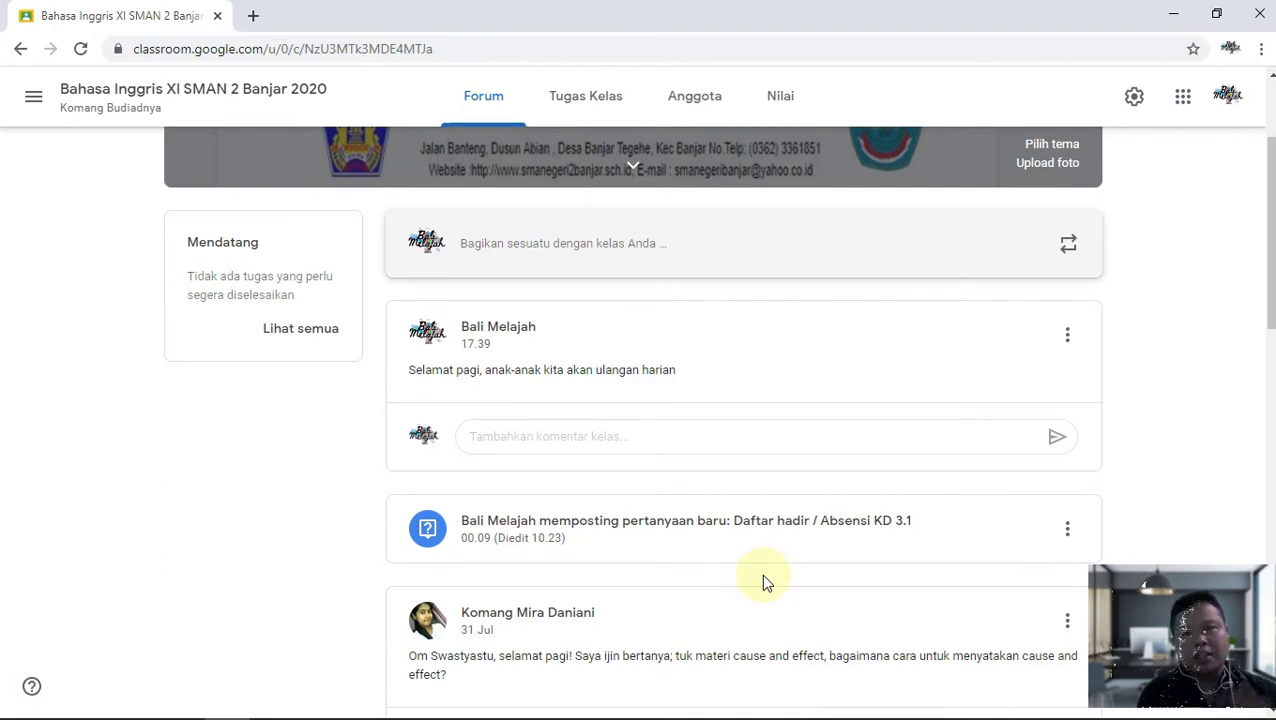
Step: Compare how posts are arranged in the Forum with how topics and assignments are organised in Tugas Kelas
click(582, 94)
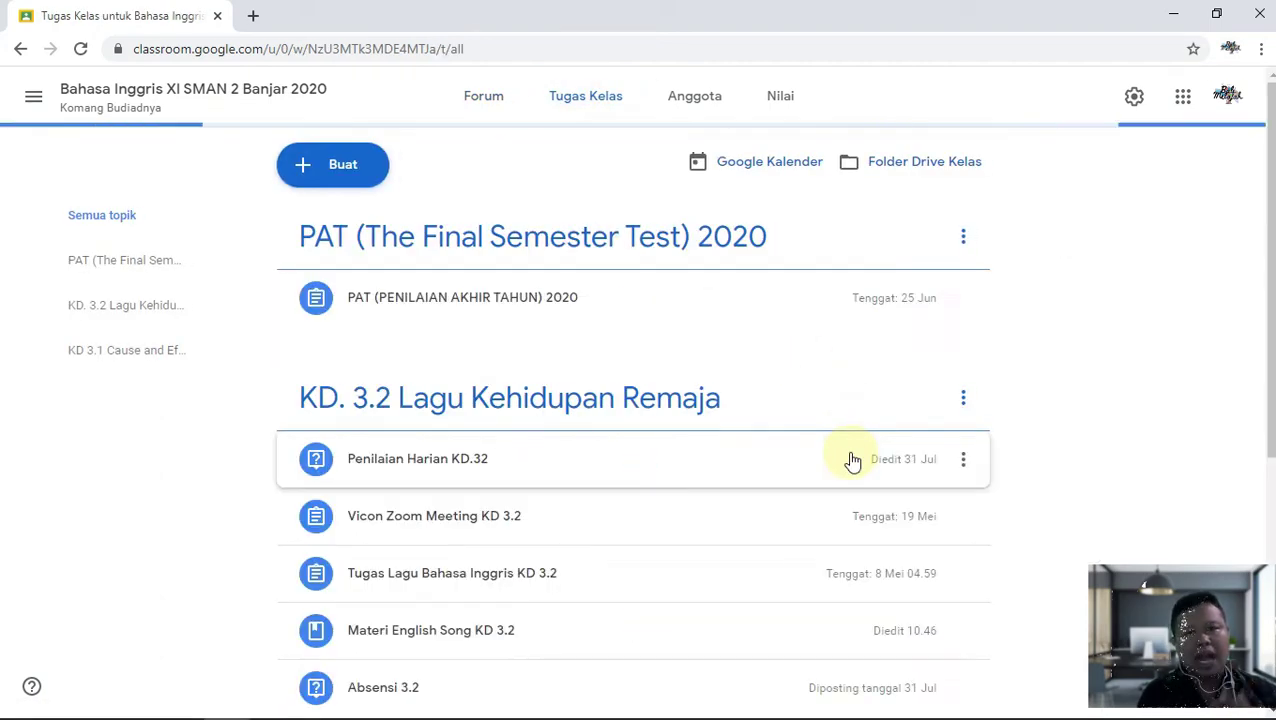
scroll(849, 458, down, 5)
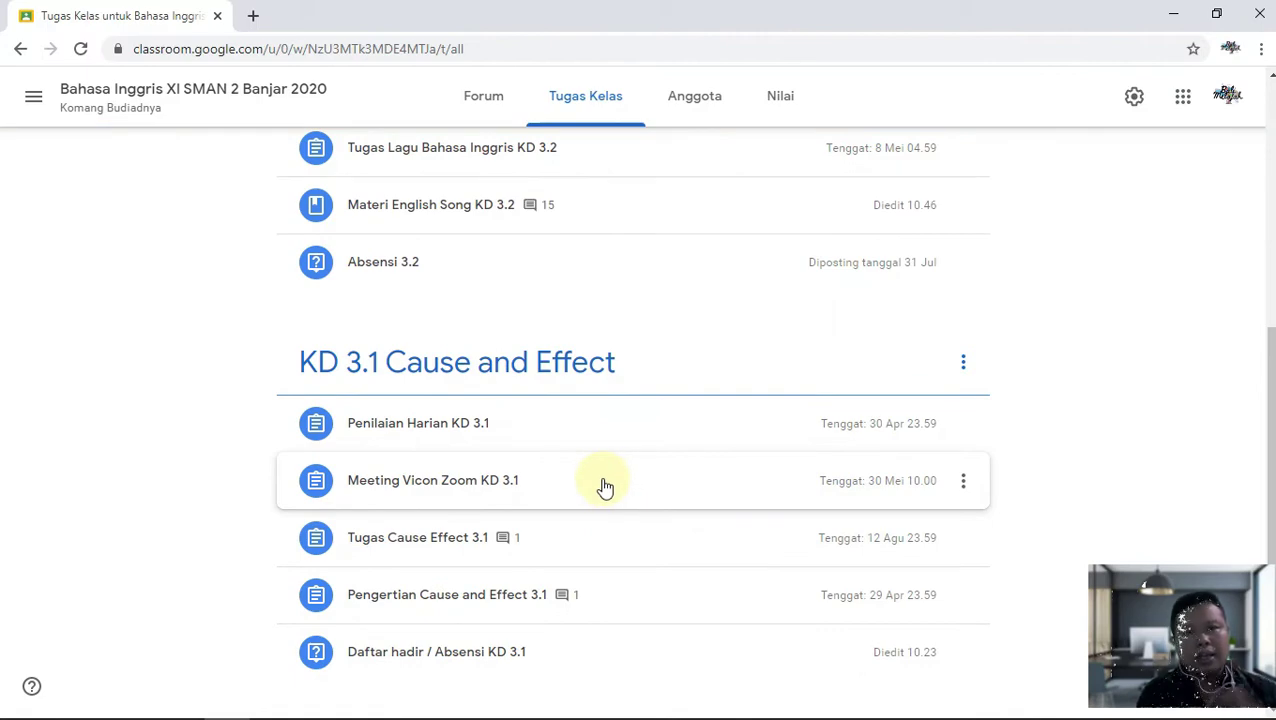
click(484, 95)
scroll(576, 391, down, 2)
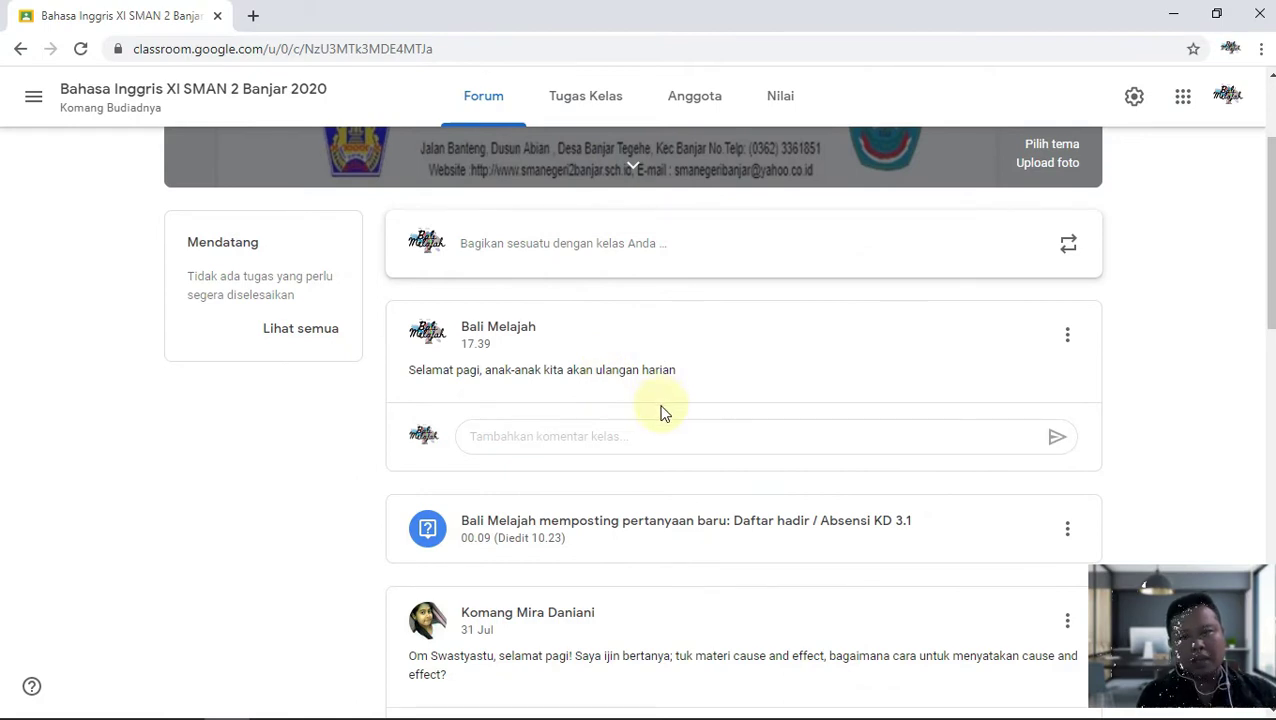
click(586, 97)
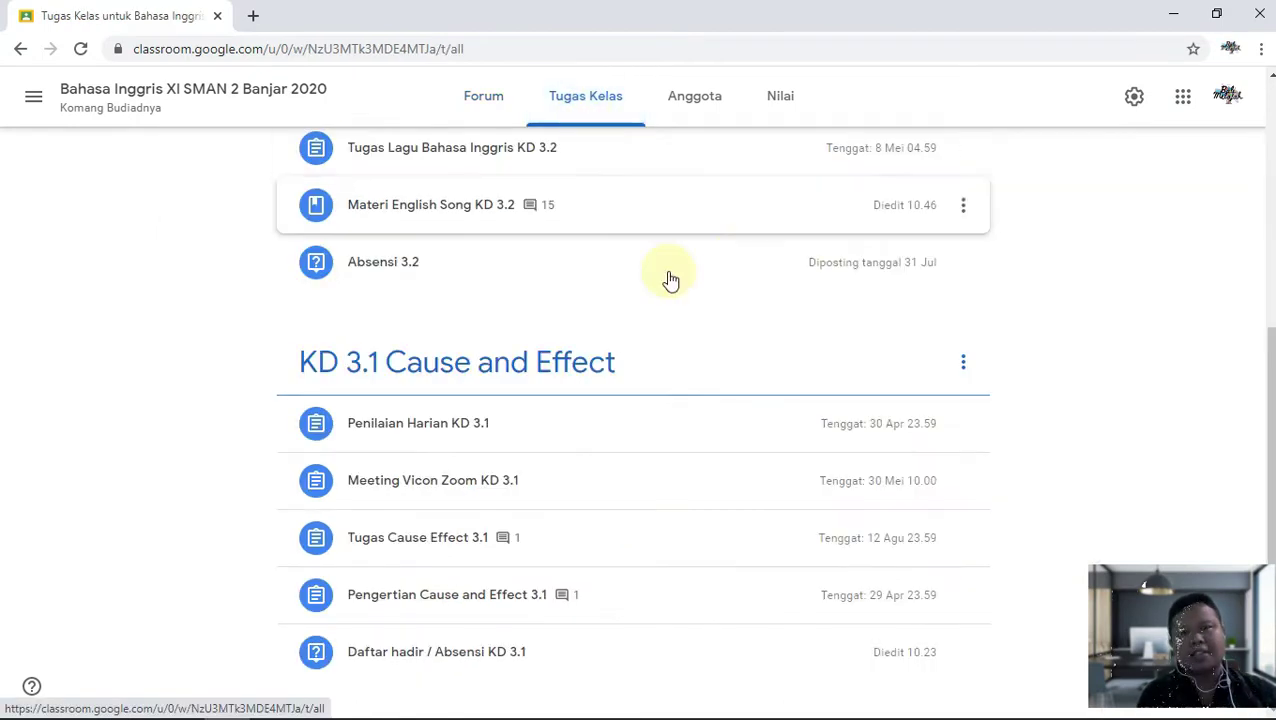
scroll(1062, 401, up, 5)
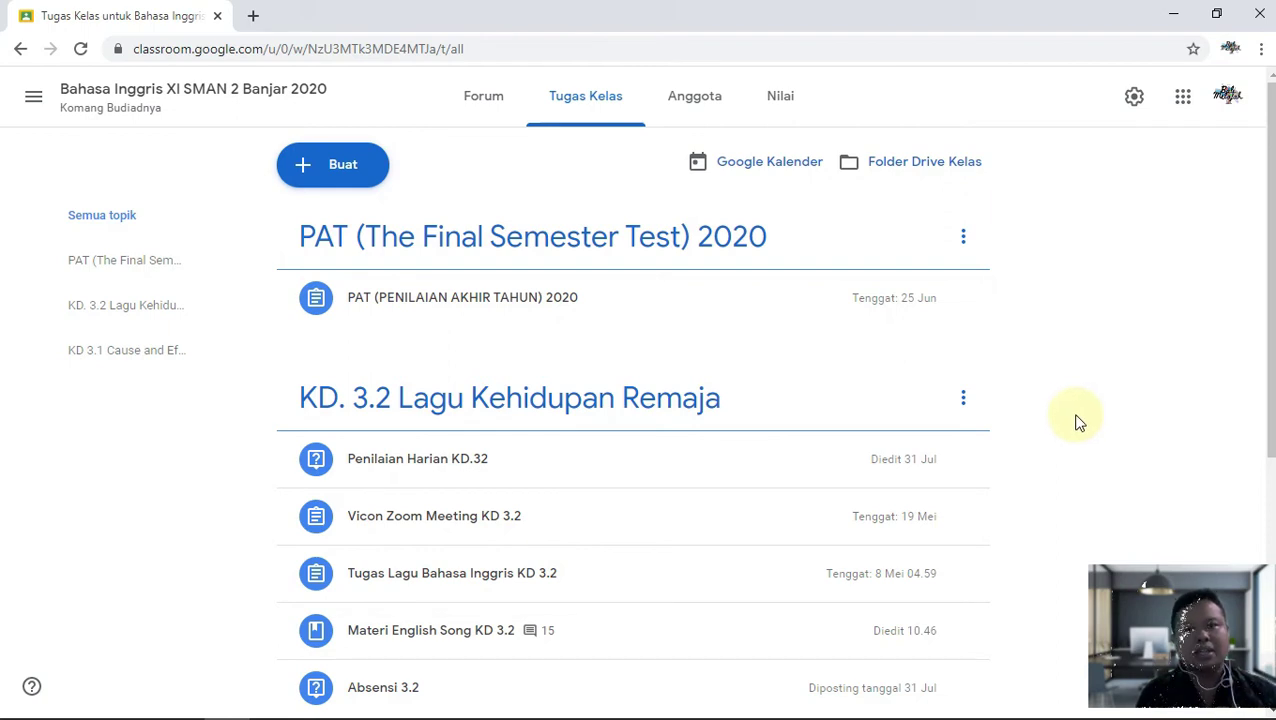
Step: Create a new classwork topic named "KD 3.3 Teks Exposition"
click(343, 177)
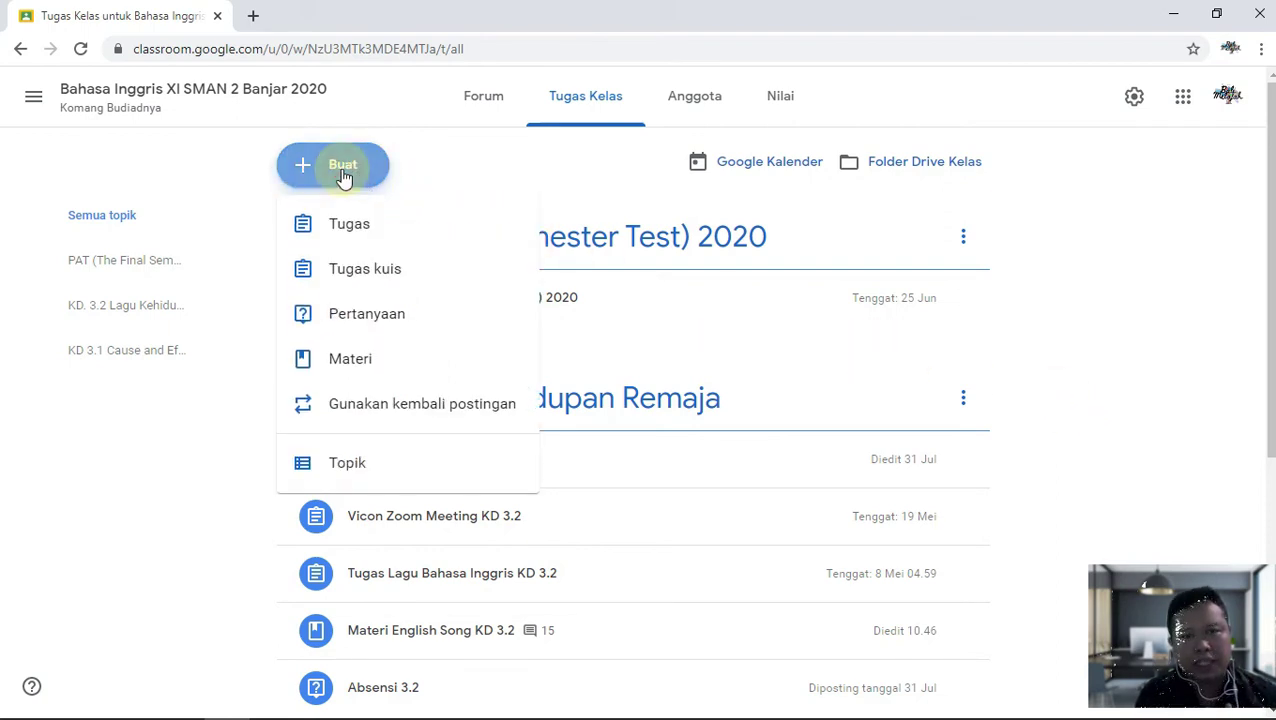
click(417, 468)
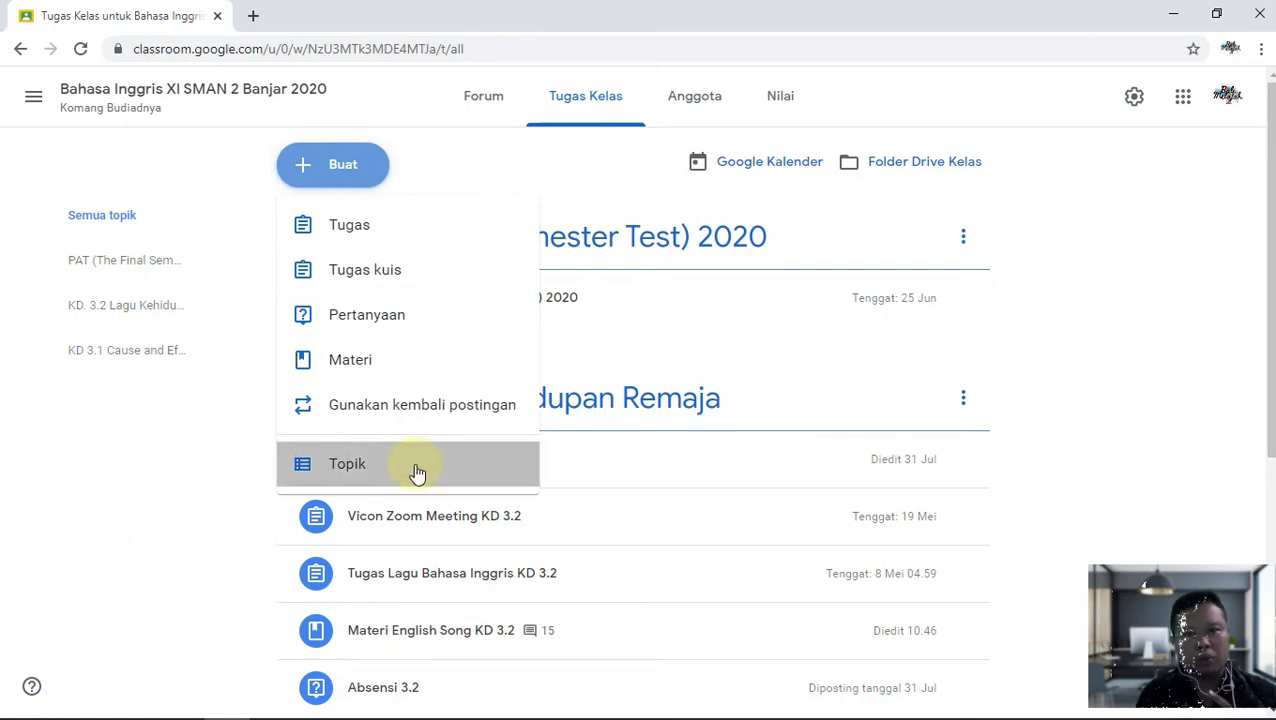
click(561, 396)
text(<)
key(BackSpace)
text(KD 3.3)
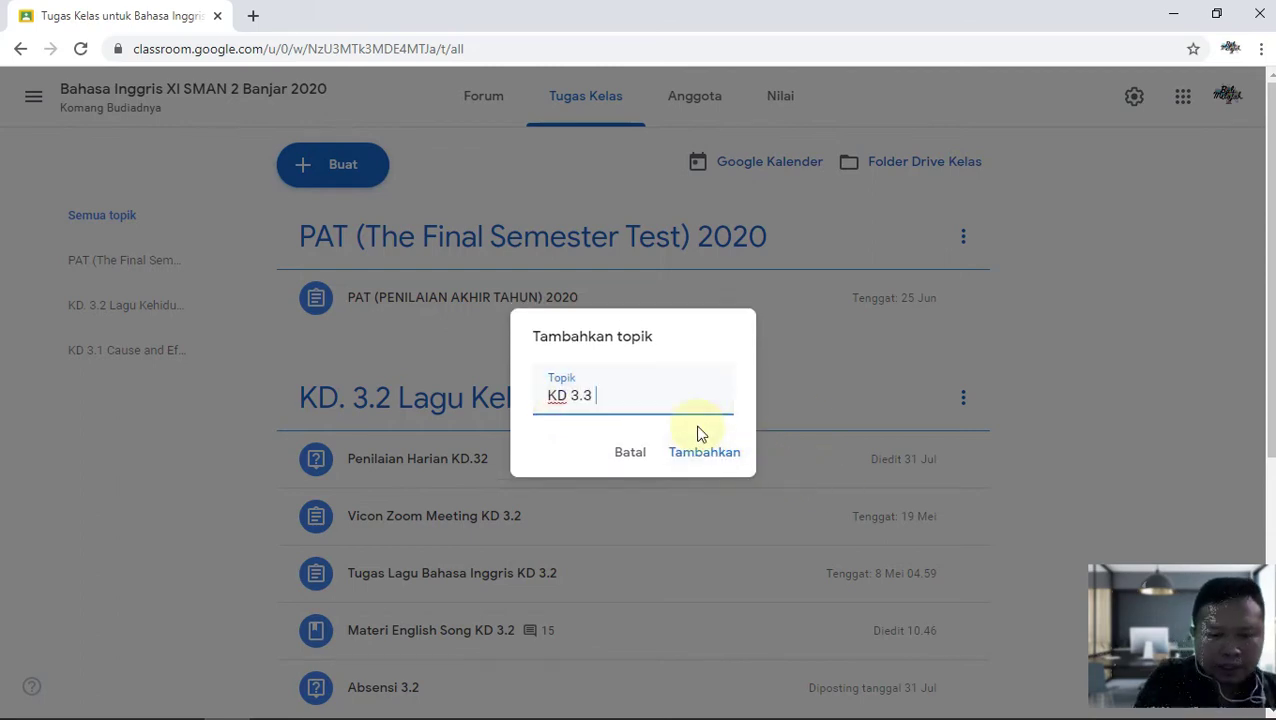
text( Teks)
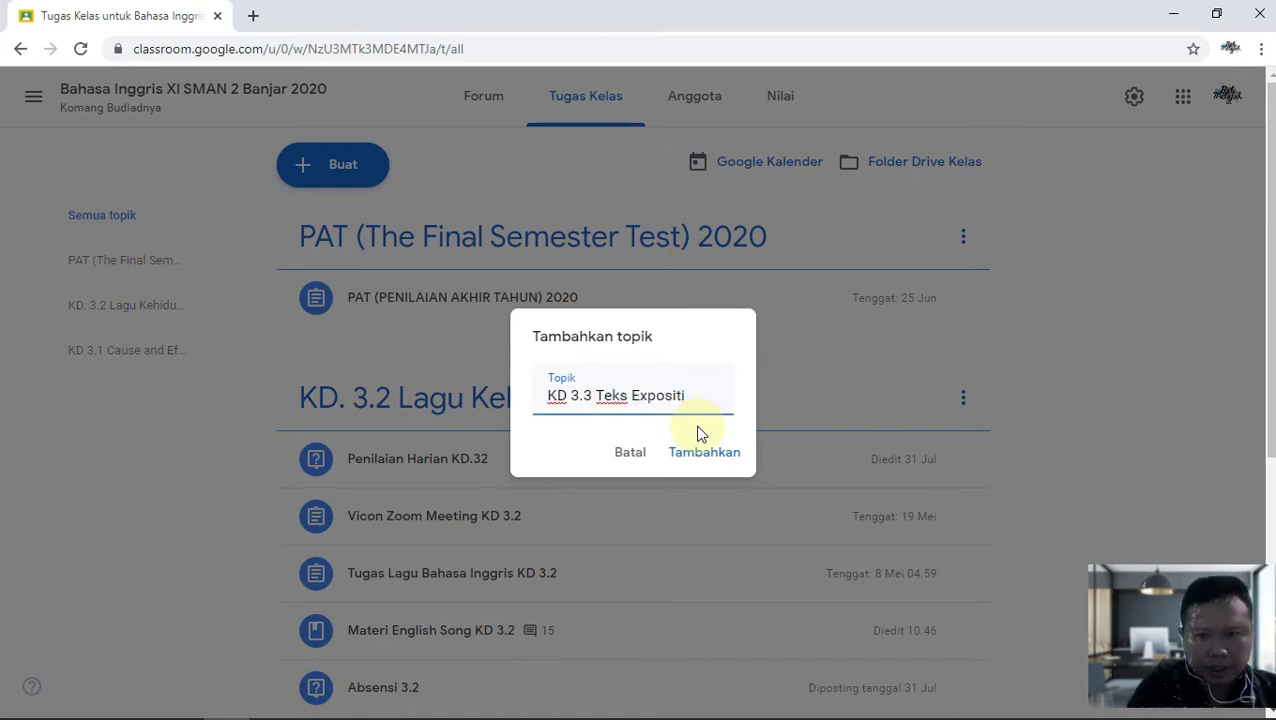
text(Exposition)
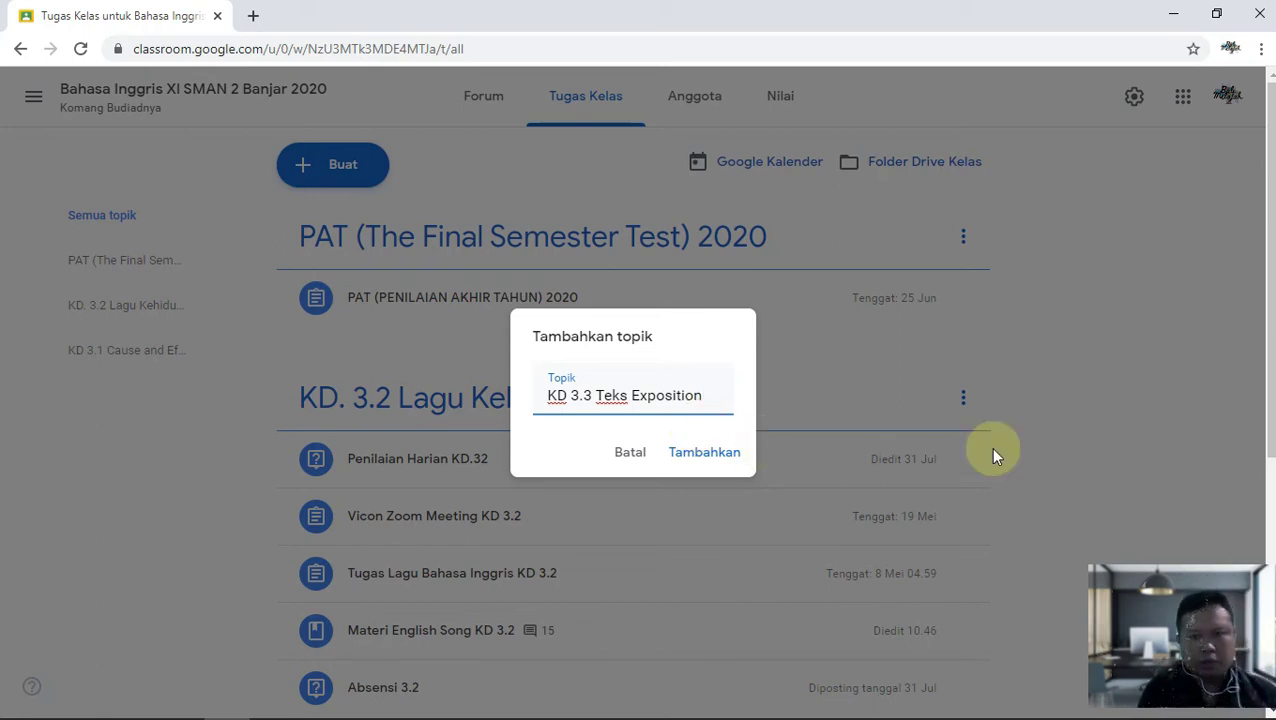
click(730, 463)
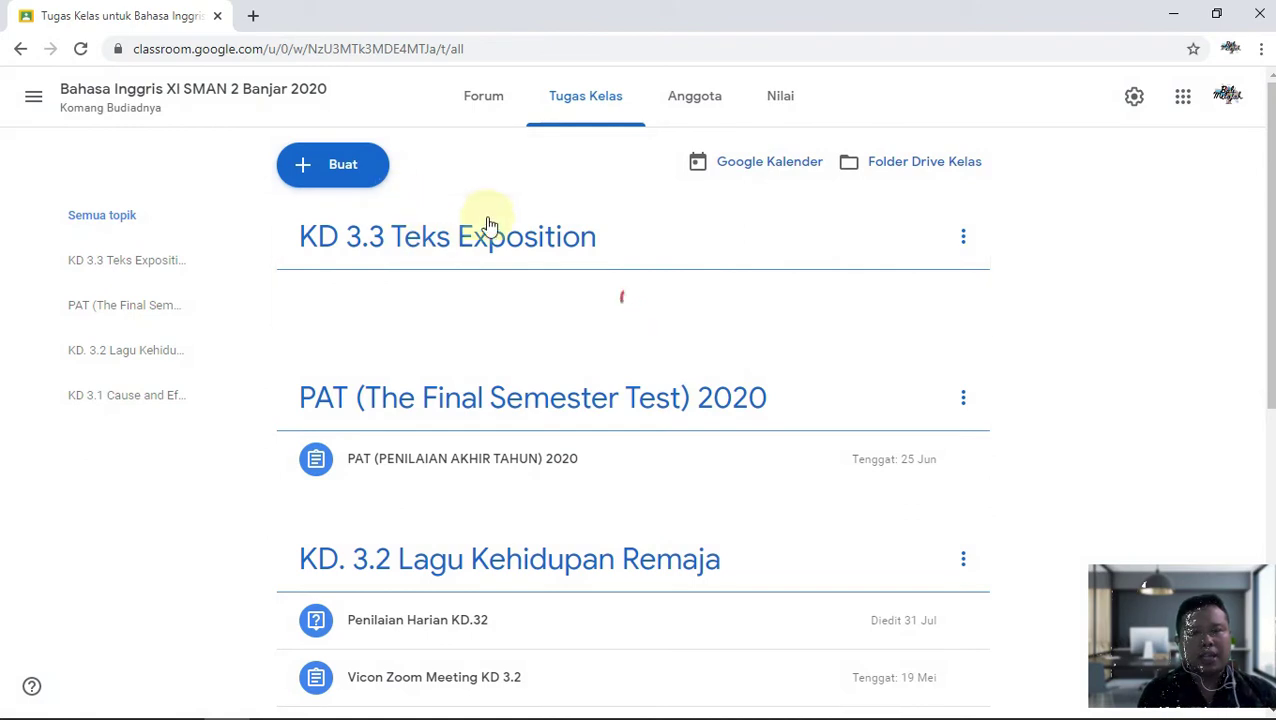
Step: Start a new Materi post titled "Materi teks Exposition" with the description "Petunjuk:"
click(340, 168)
click(371, 370)
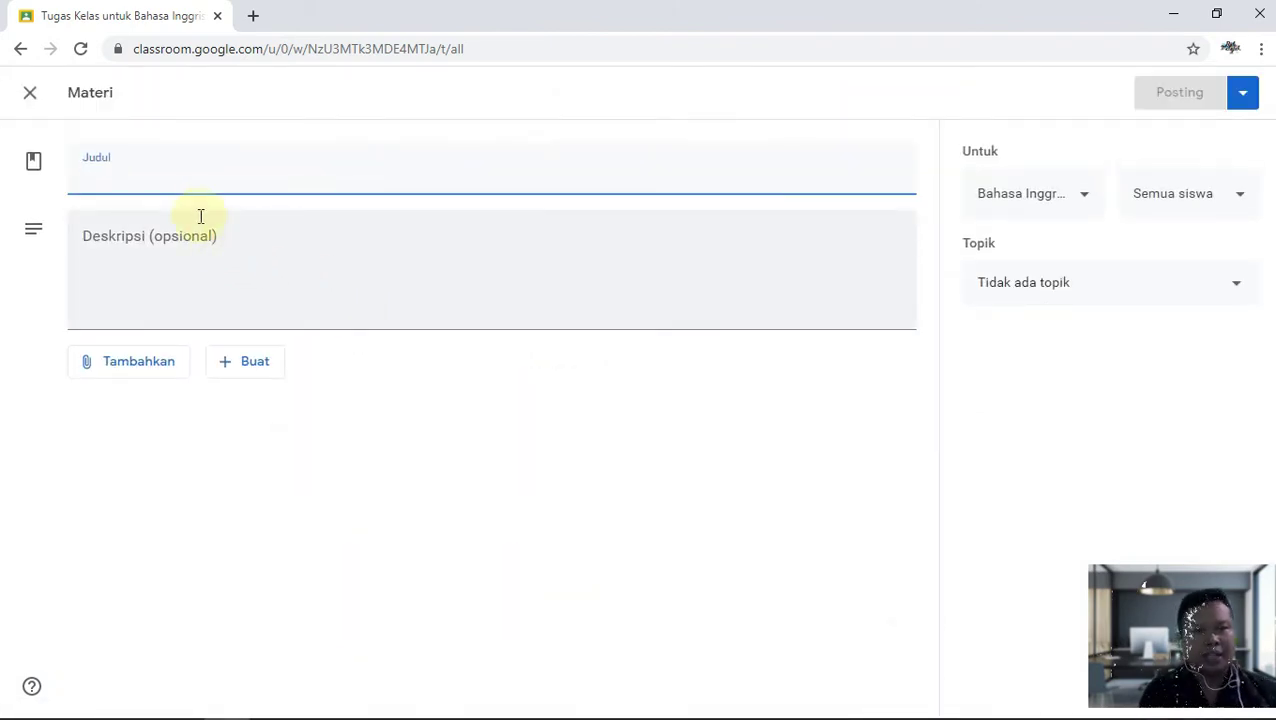
text(Materi teks Exposition)
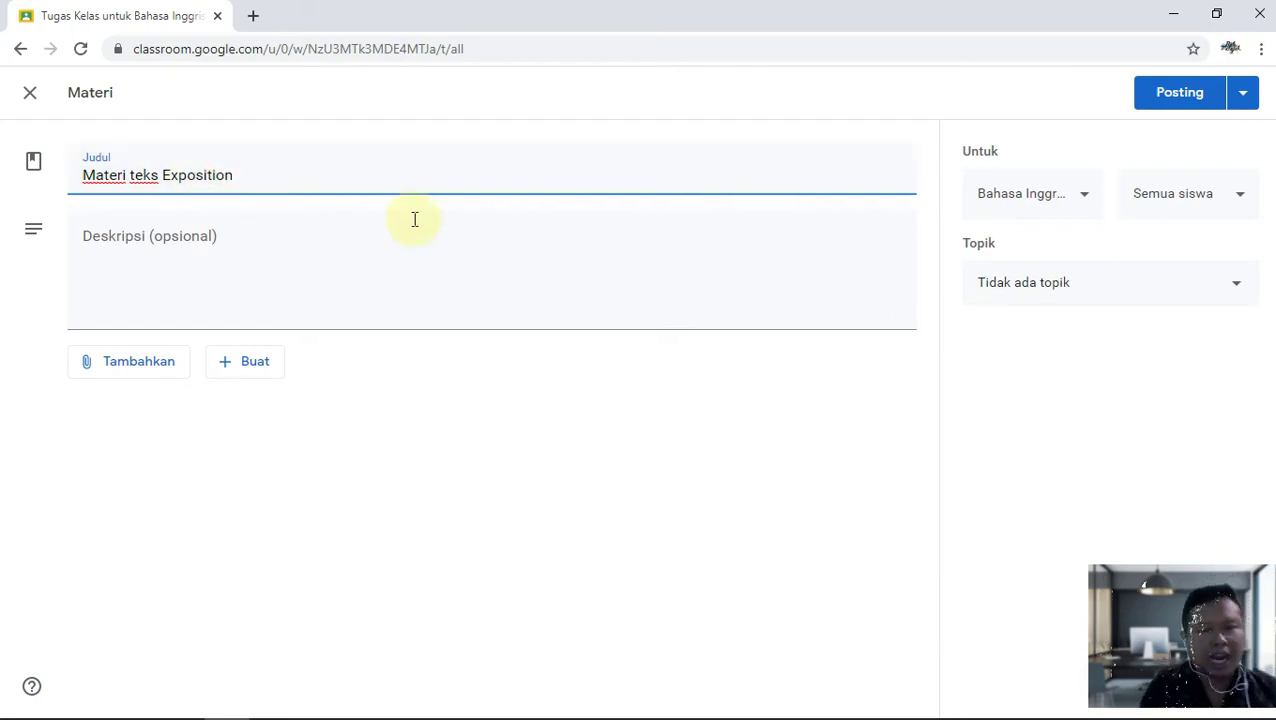
click(205, 296)
text(Petunjuk:)
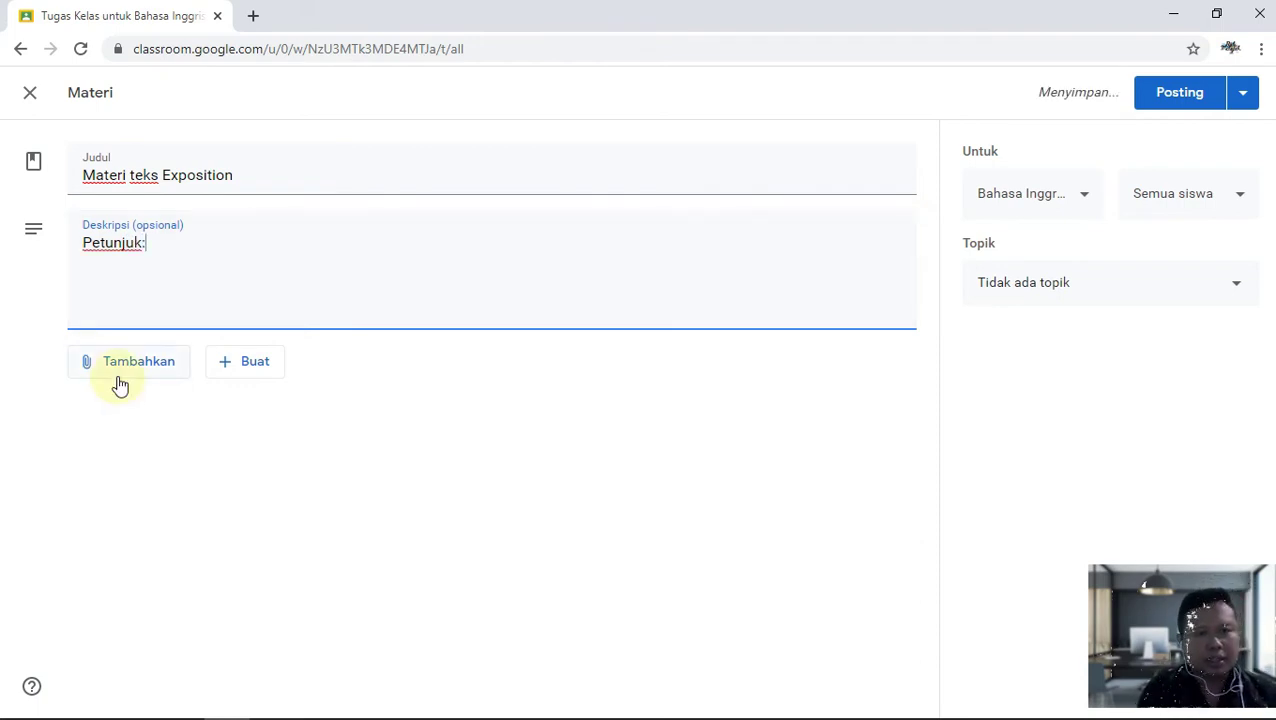
Step: View the available attachment sources, and assign the material to the topic "KD 3.3 Teks Exposition"
click(118, 370)
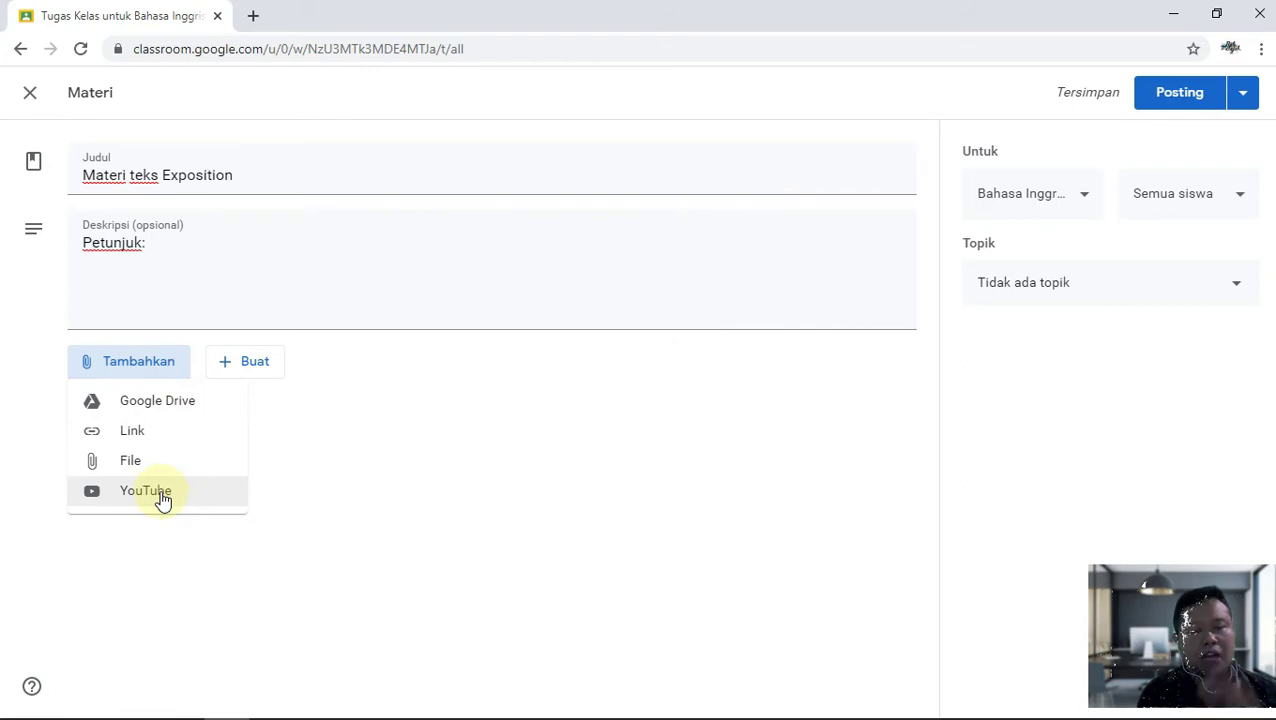
click(398, 503)
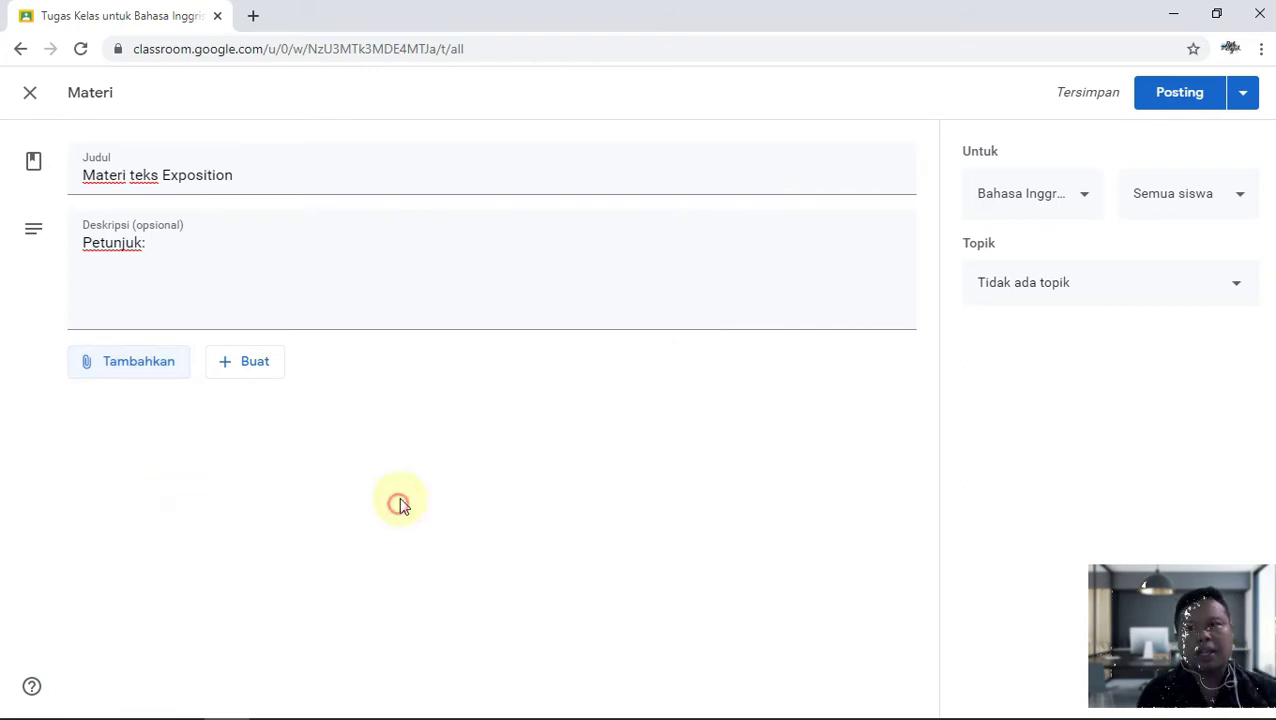
click(1113, 283)
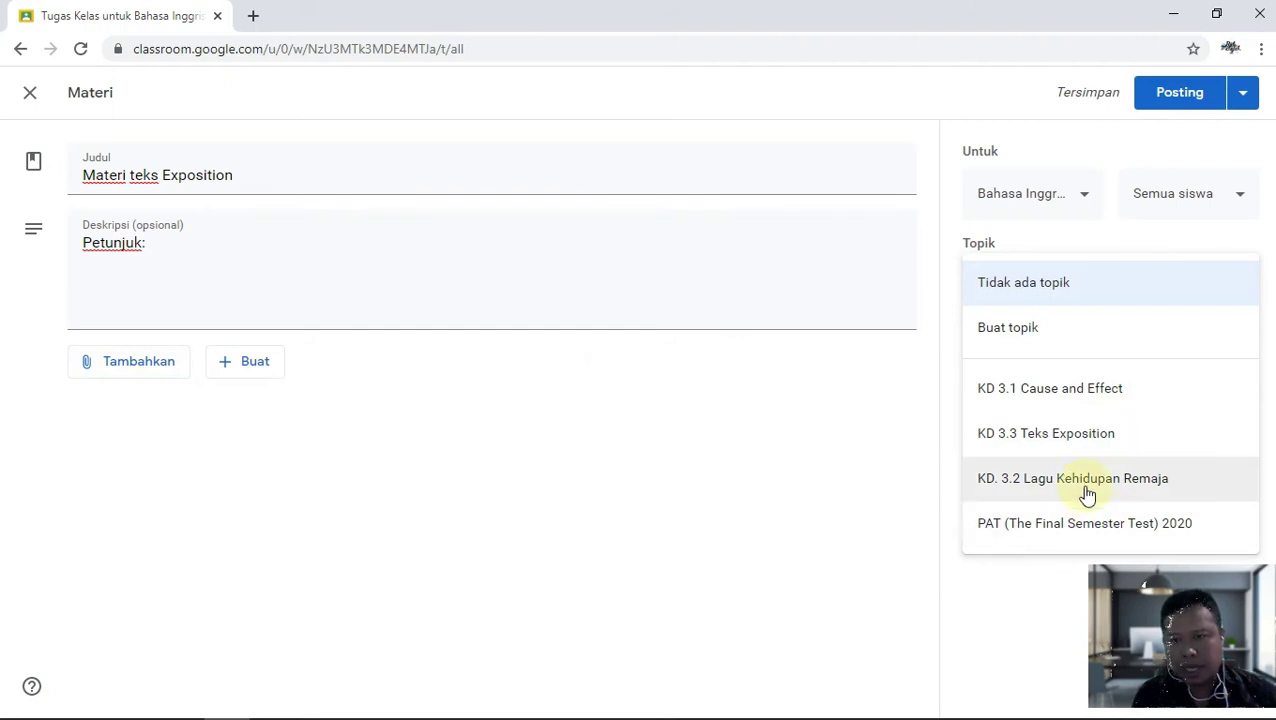
click(1080, 424)
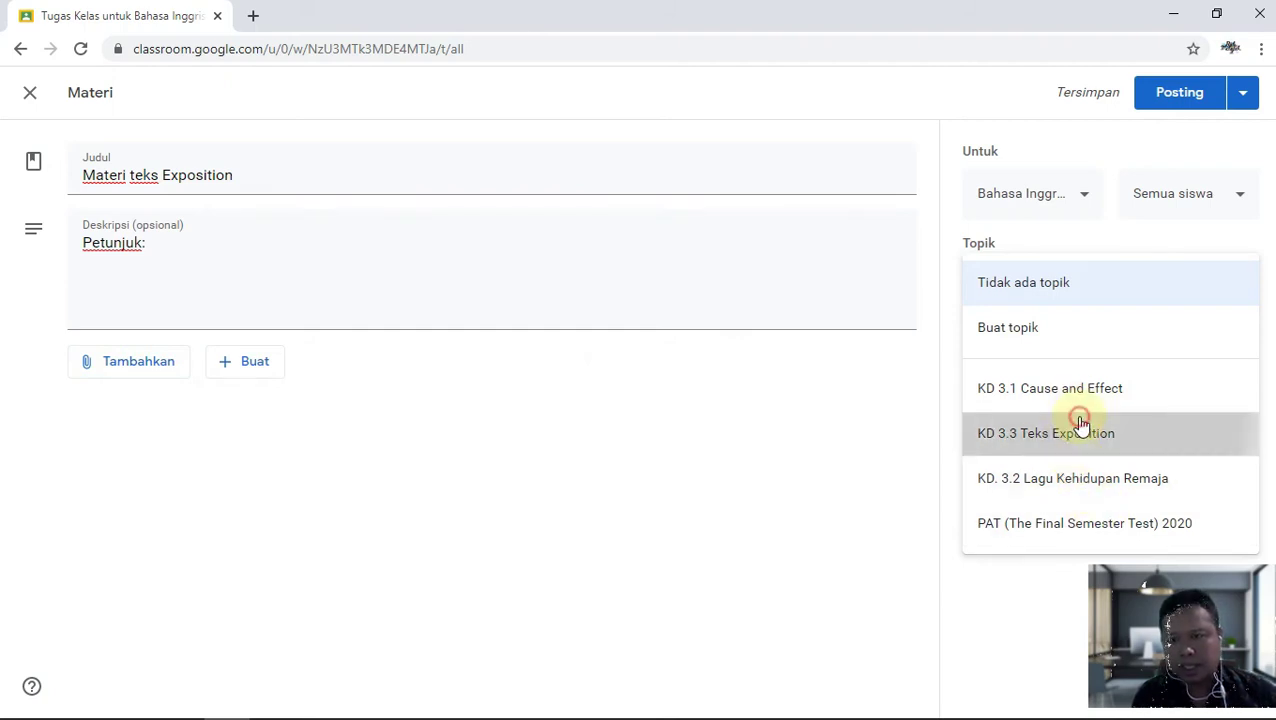
Step: Try adding the XI BHS 3 and XI BHS 2 Sastra classes as recipients of the material
click(1085, 195)
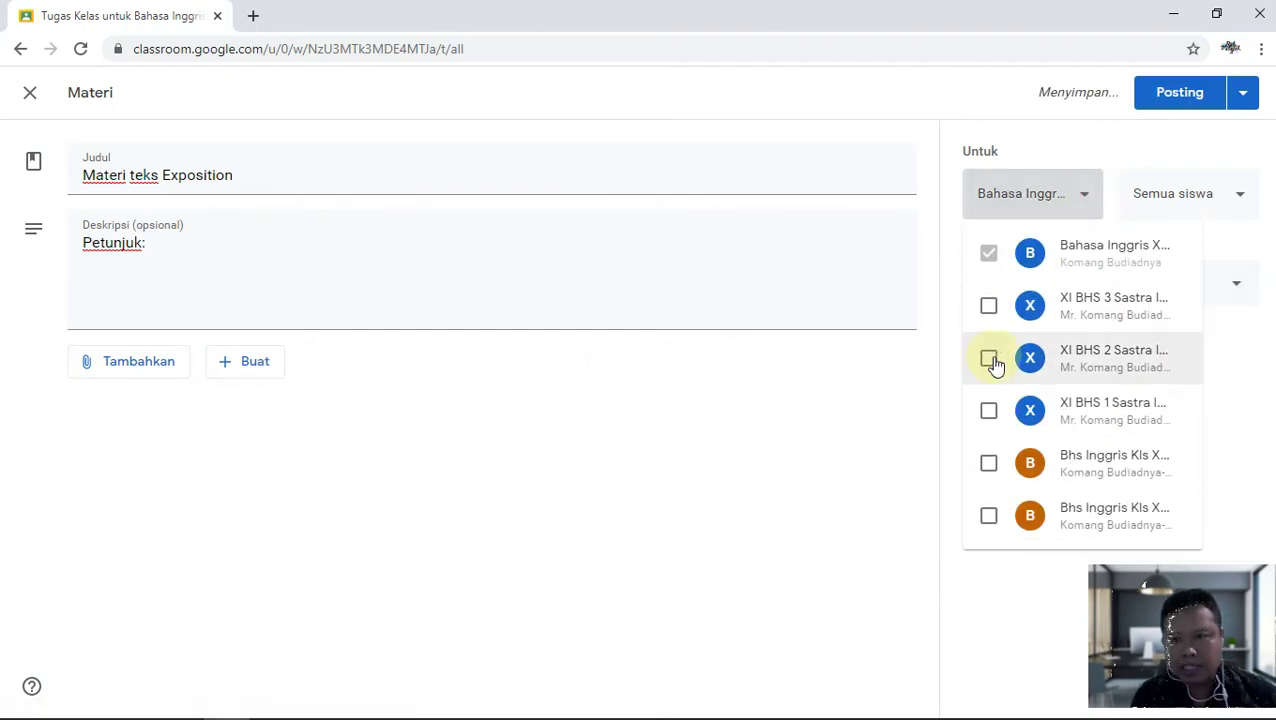
click(989, 306)
click(989, 360)
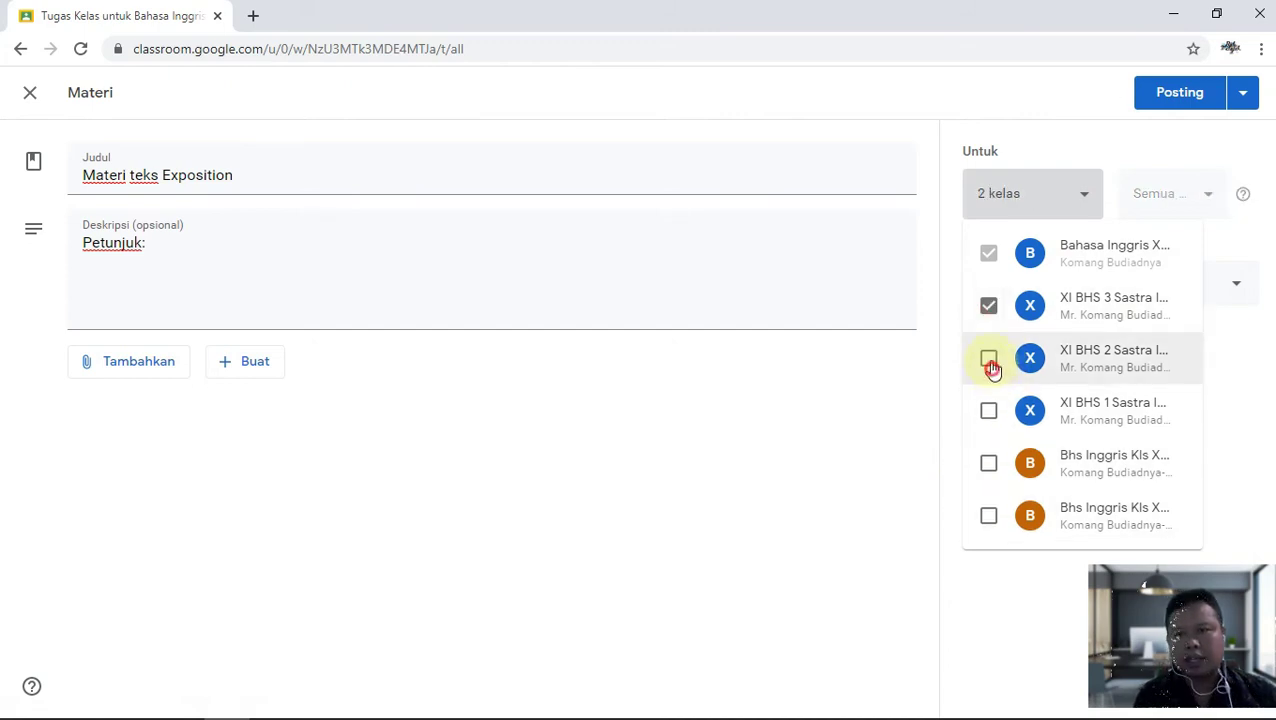
click(989, 306)
click(989, 358)
click(874, 404)
Step: Try deselecting all students as recipients of the material and select them all again
click(1240, 196)
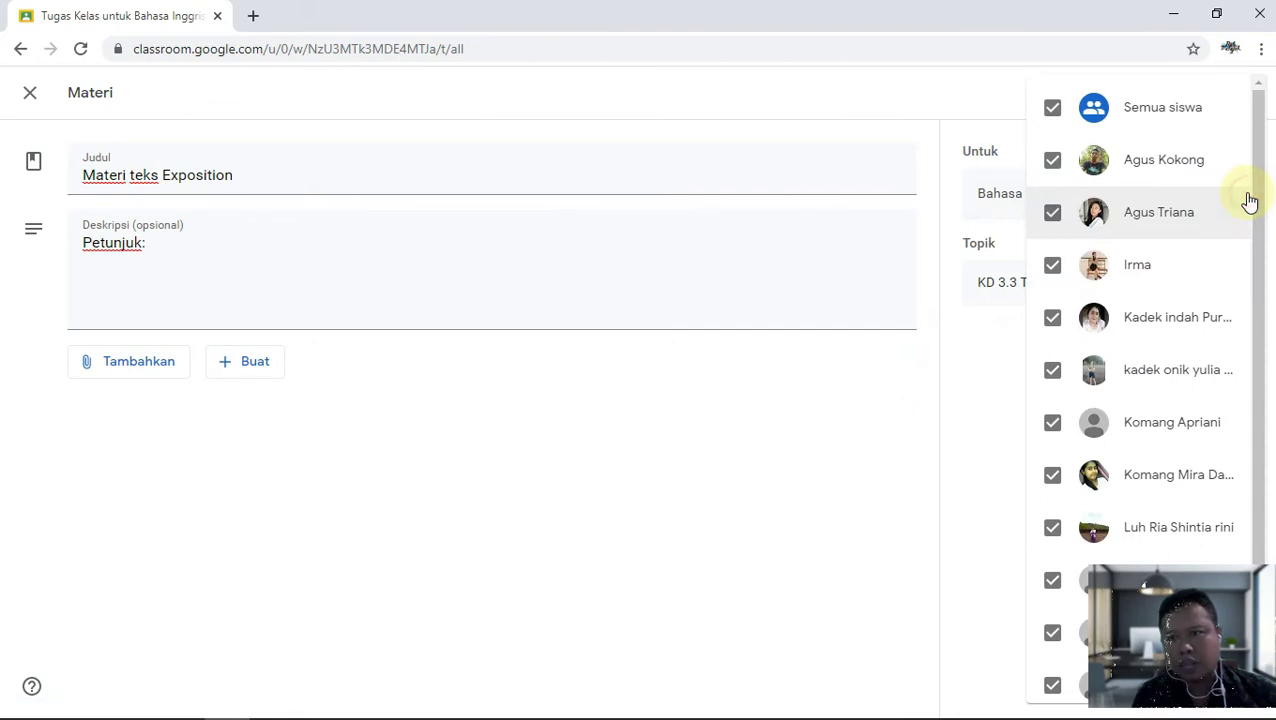
click(1056, 114)
click(1056, 114)
click(840, 527)
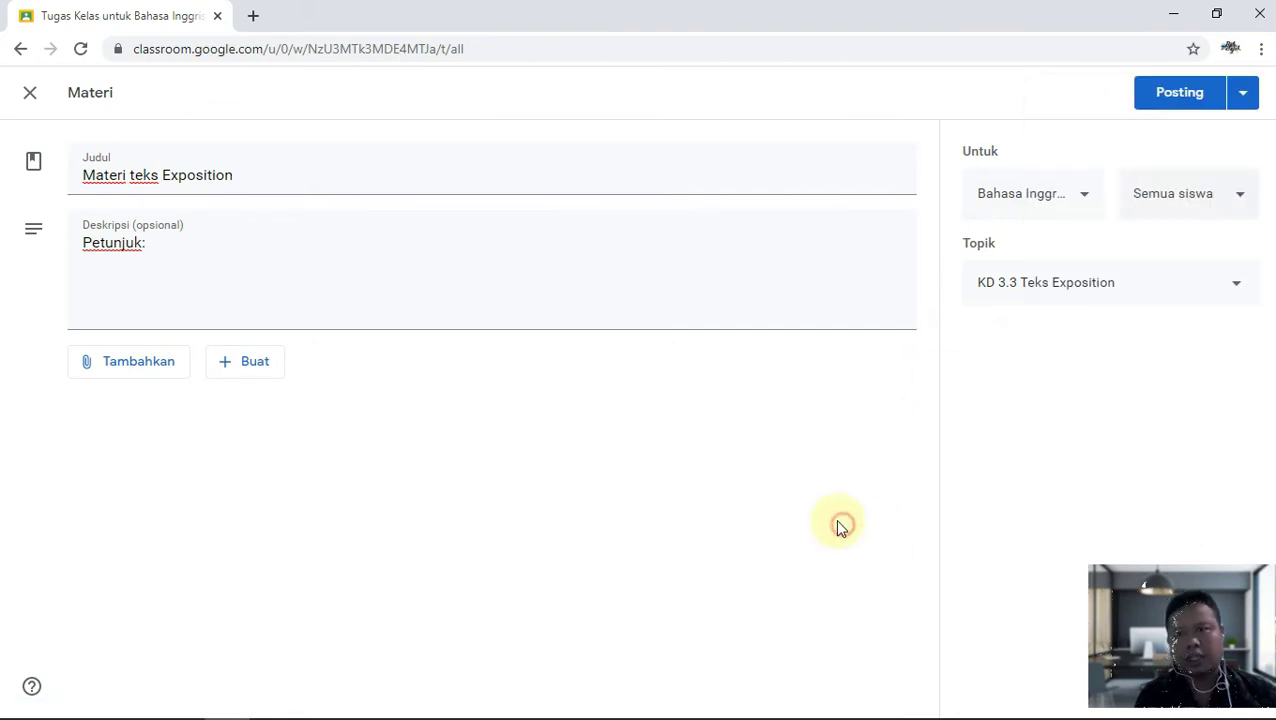
Step: Post the material to the class and show the types of classwork that can be created
click(1183, 104)
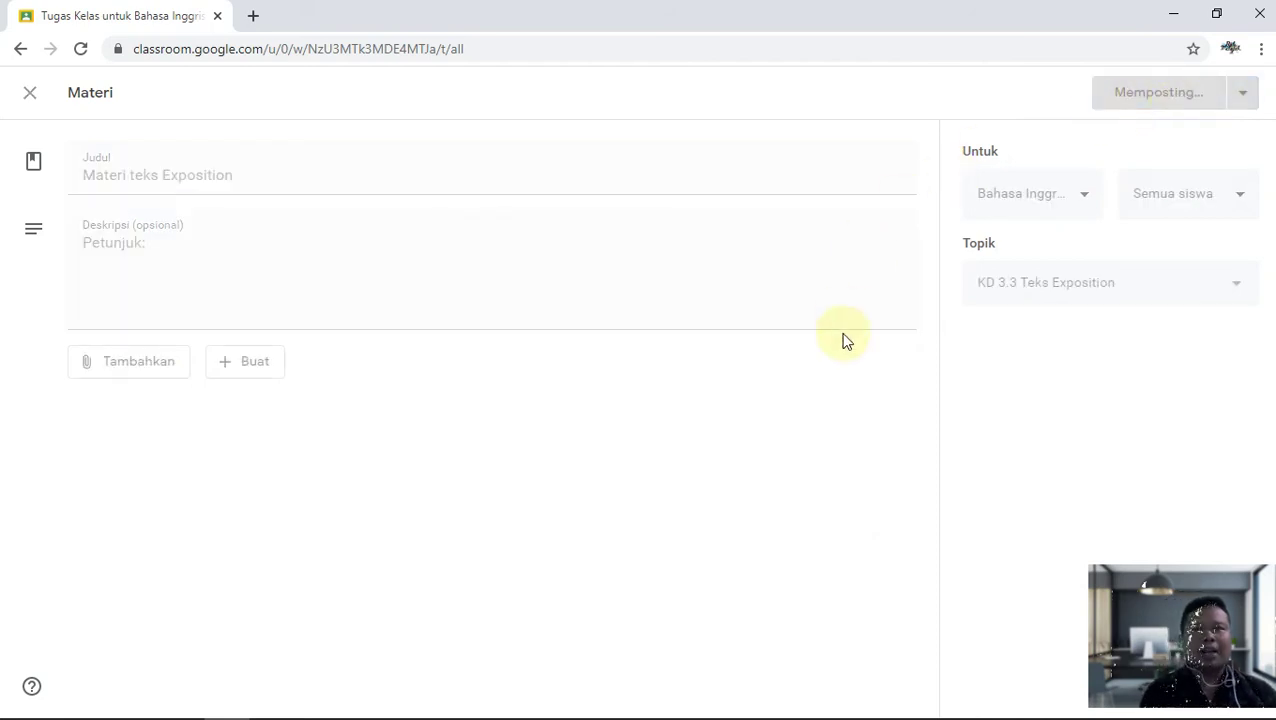
click(308, 165)
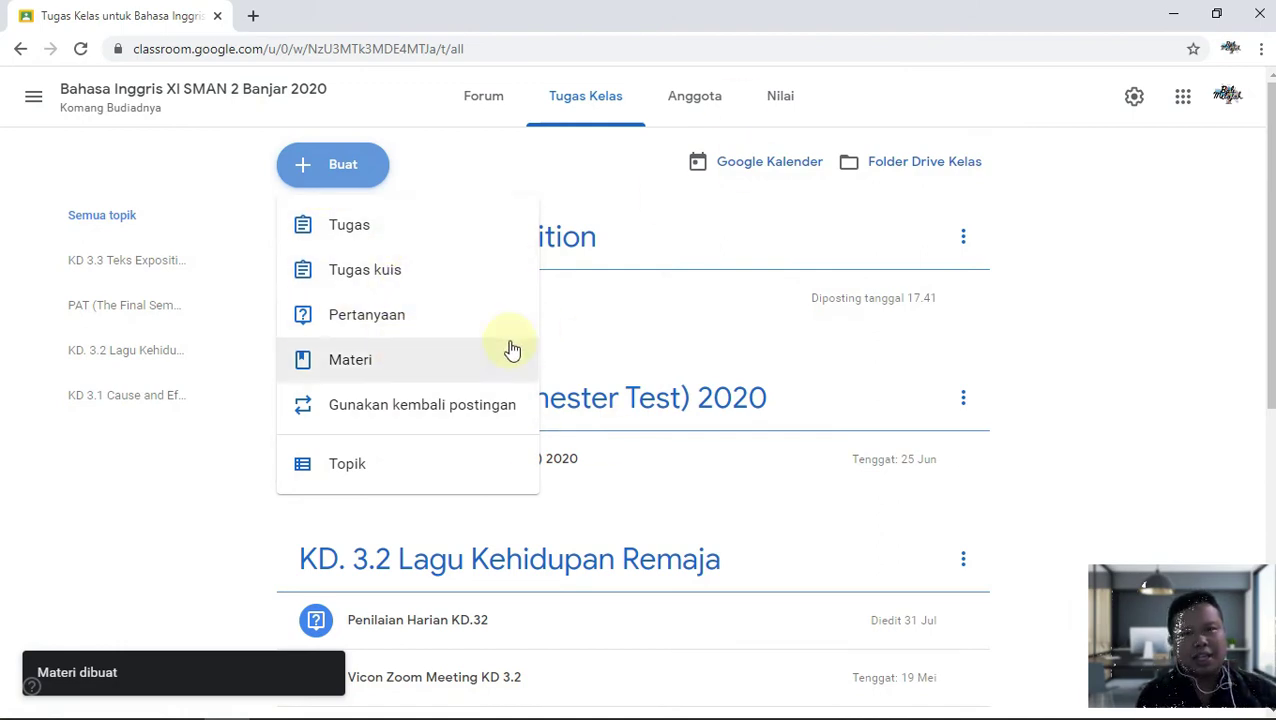
Step: Try inviting another teacher from the class's Anggota page by choosing a suggested contact
click(705, 96)
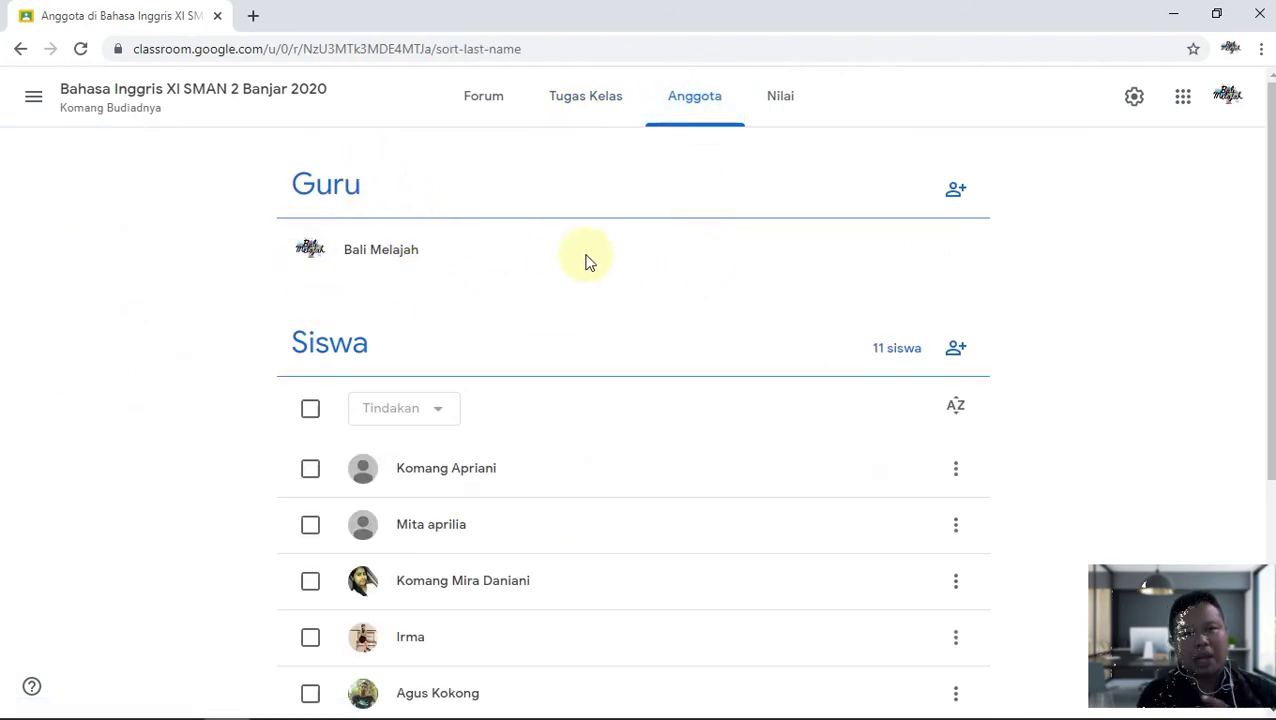
click(957, 192)
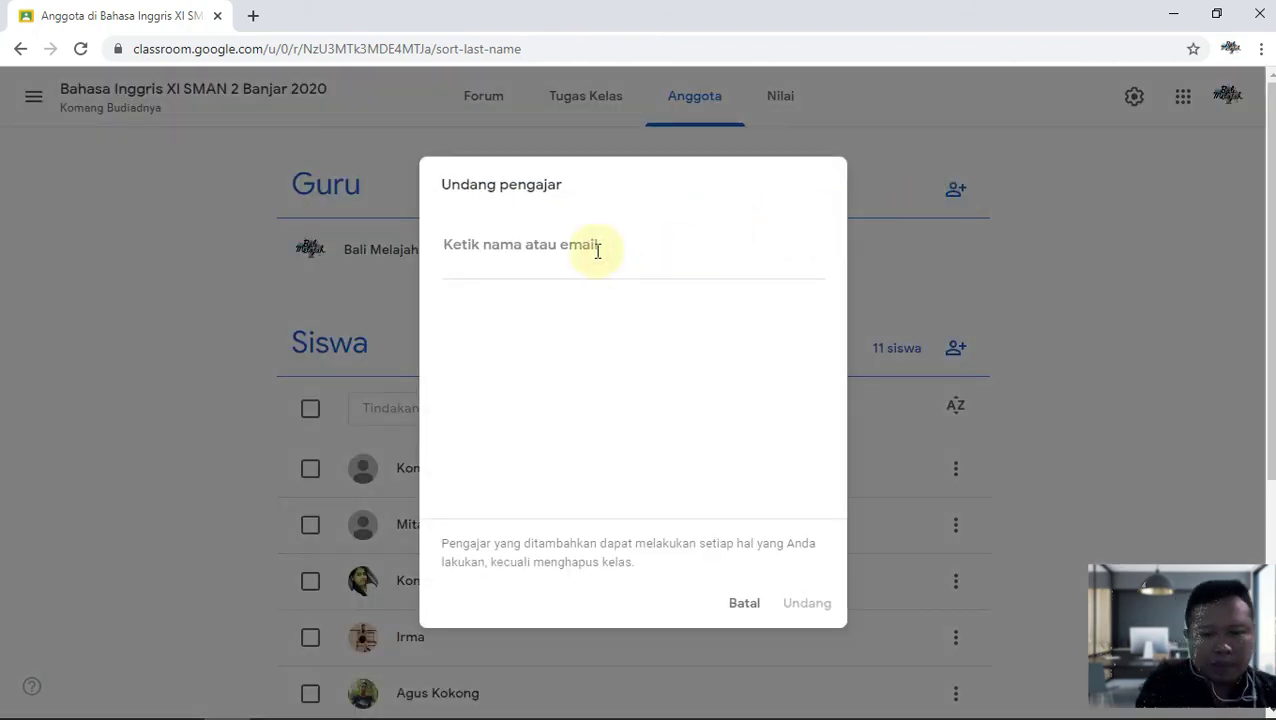
text(sua)
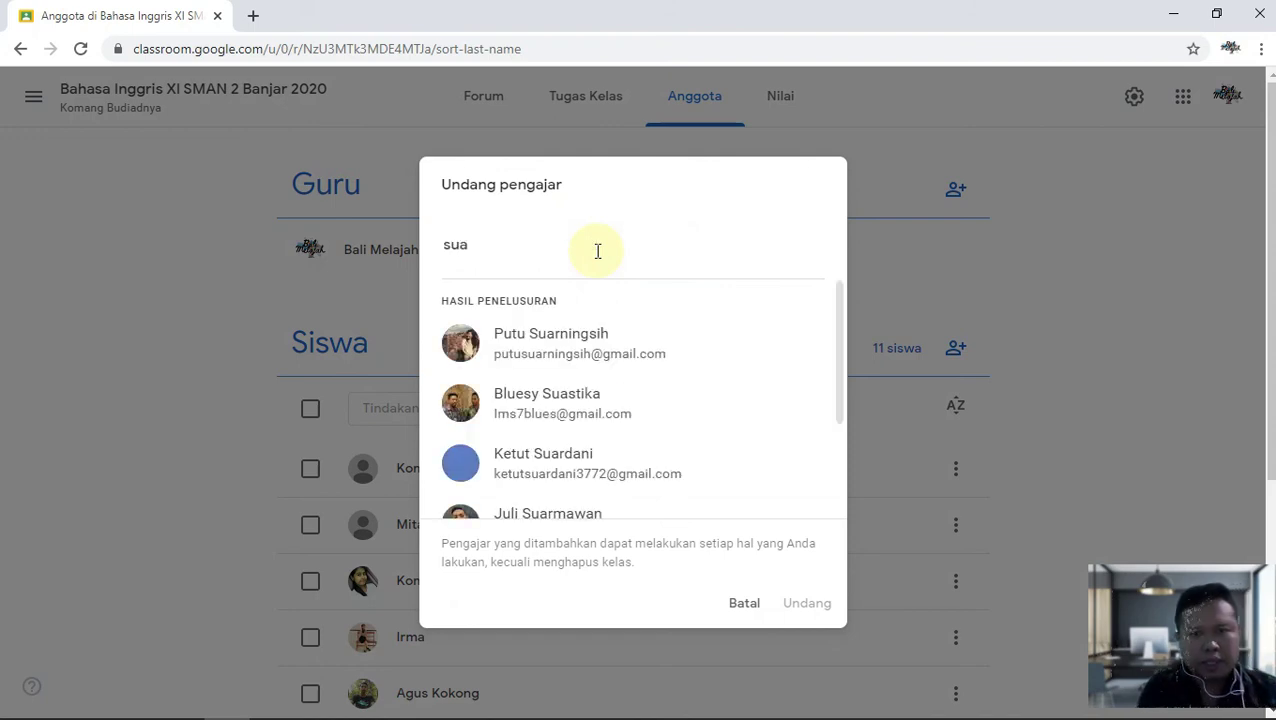
click(590, 362)
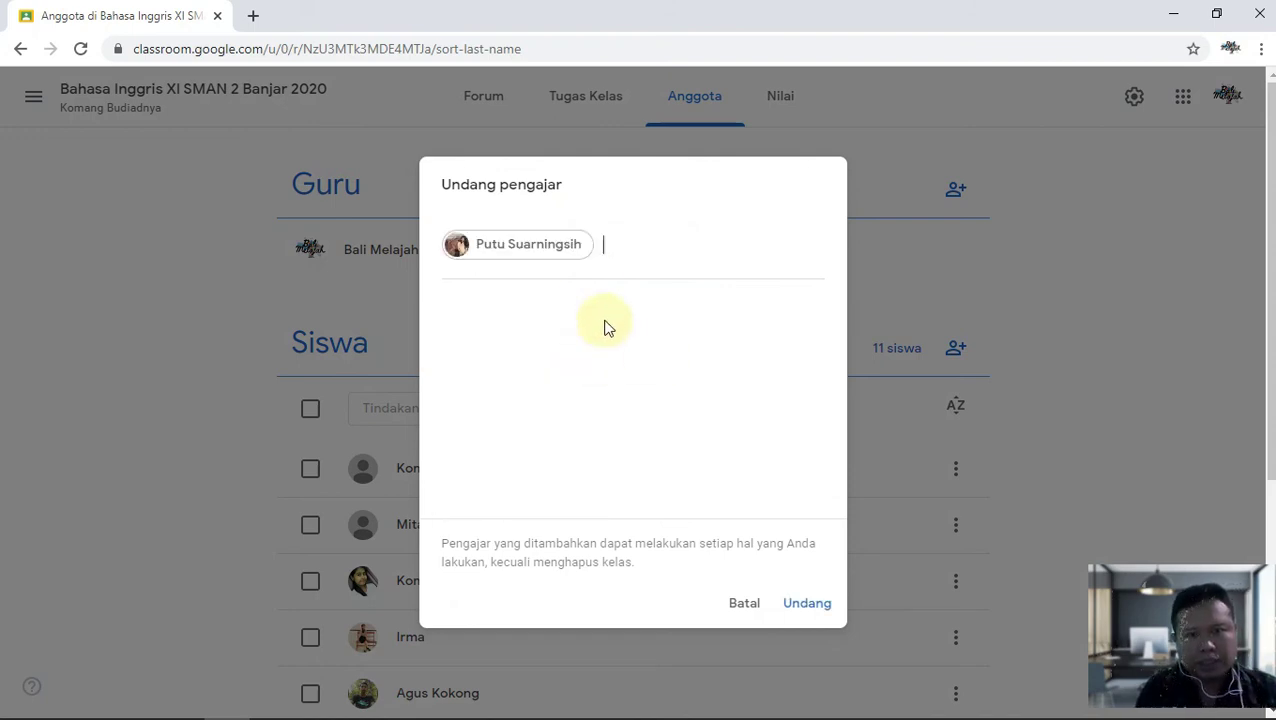
click(749, 607)
Step: Look through the class's student list and view the student grades in Nilai
scroll(665, 425, down, 4)
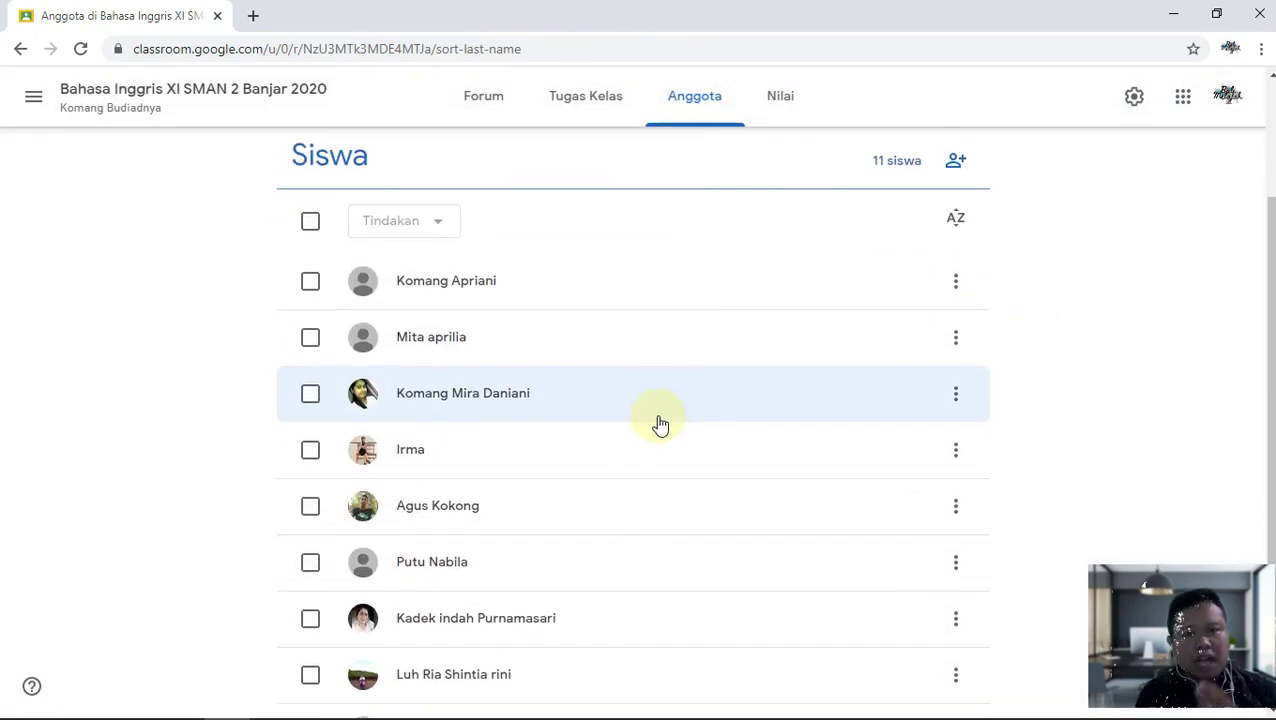
scroll(657, 432, up, 2)
scroll(660, 437, down, 3)
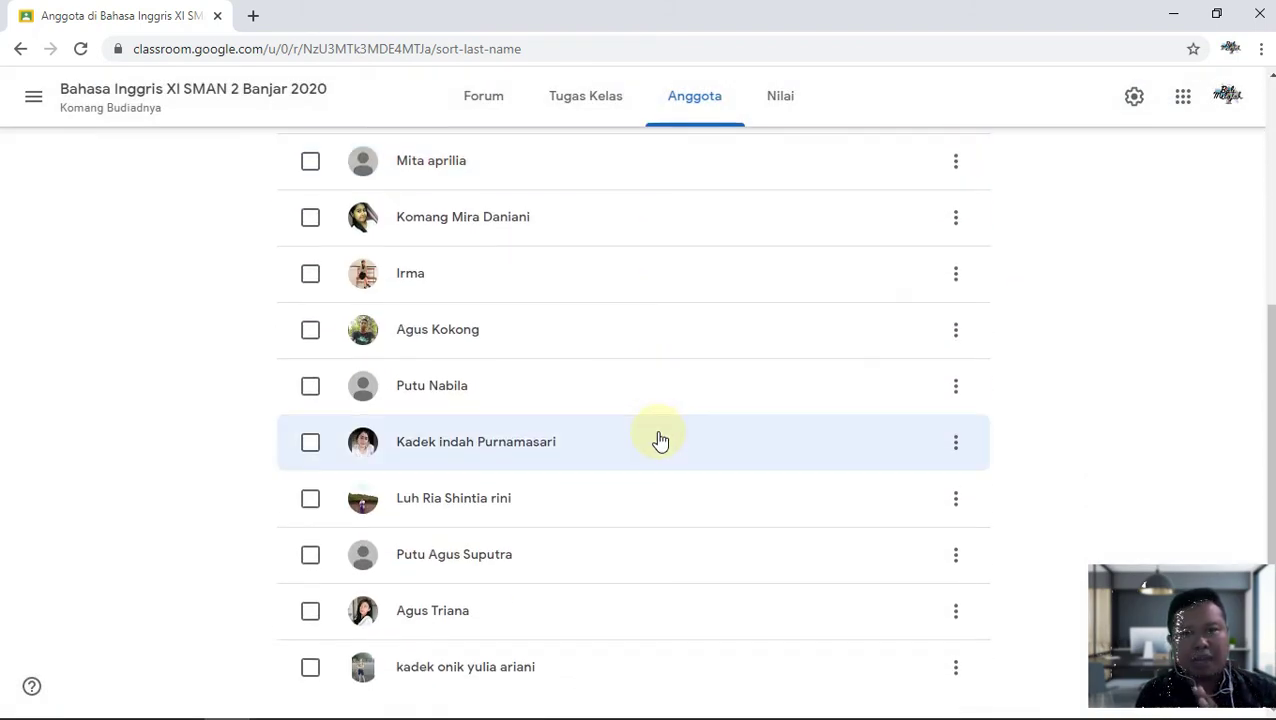
click(781, 104)
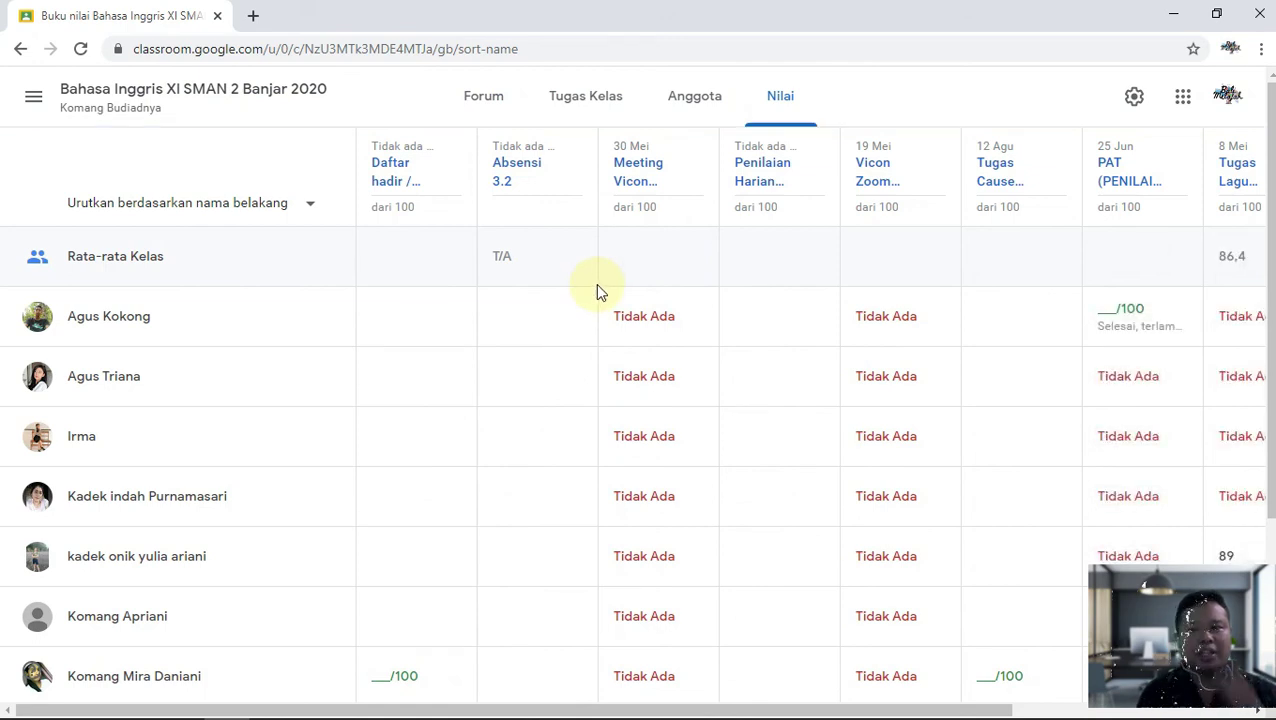
Step: Revisit the class's Forum, Tugas Kelas, Anggota and Nilai pages to review what each one contains
click(488, 108)
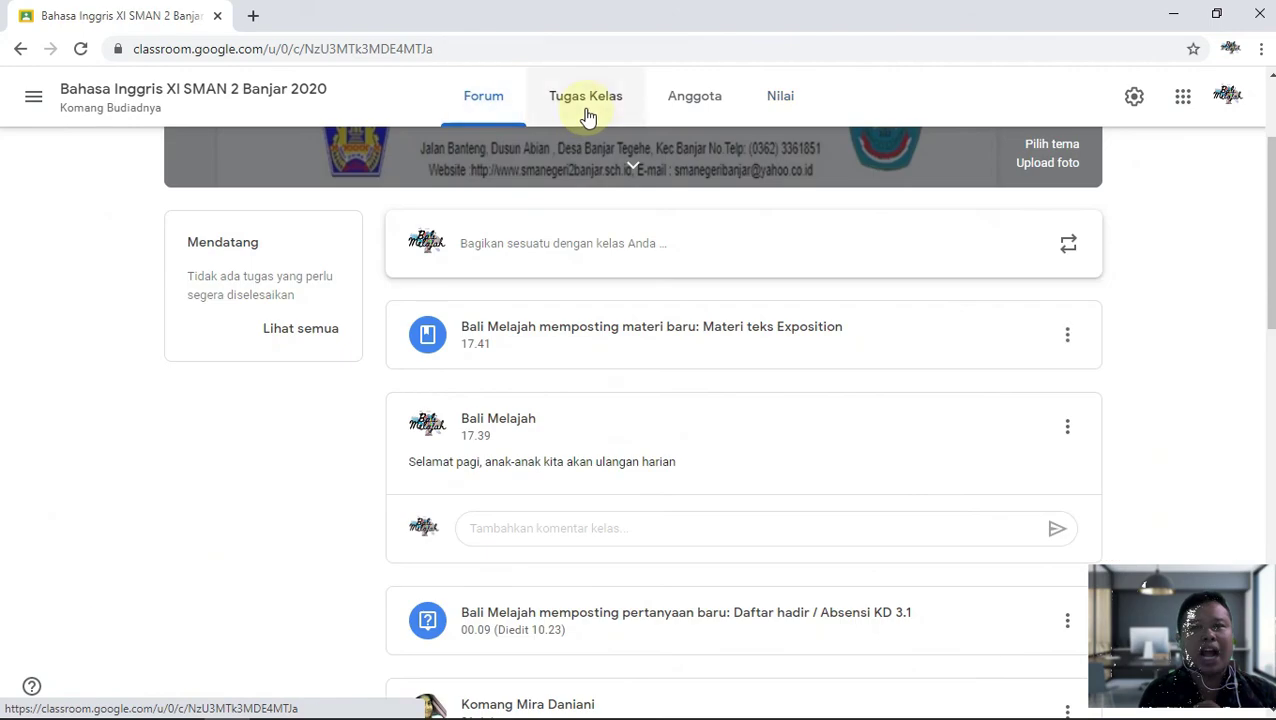
click(587, 112)
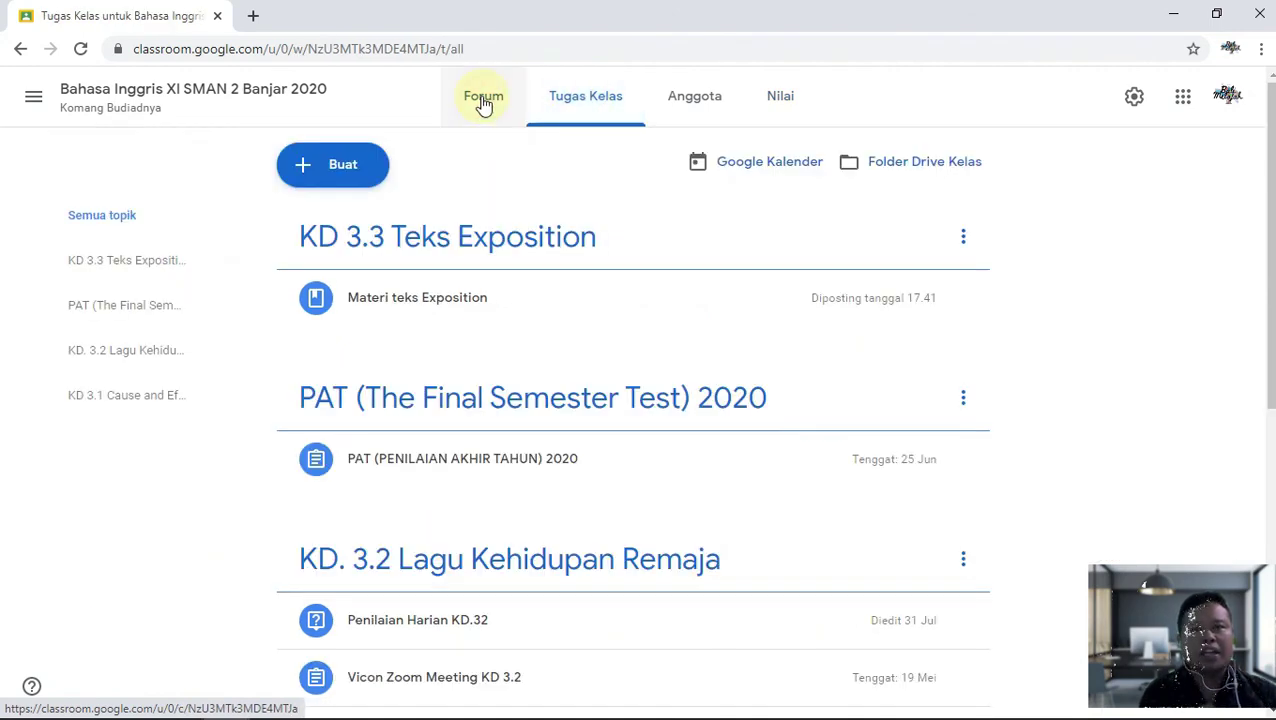
click(483, 103)
click(628, 101)
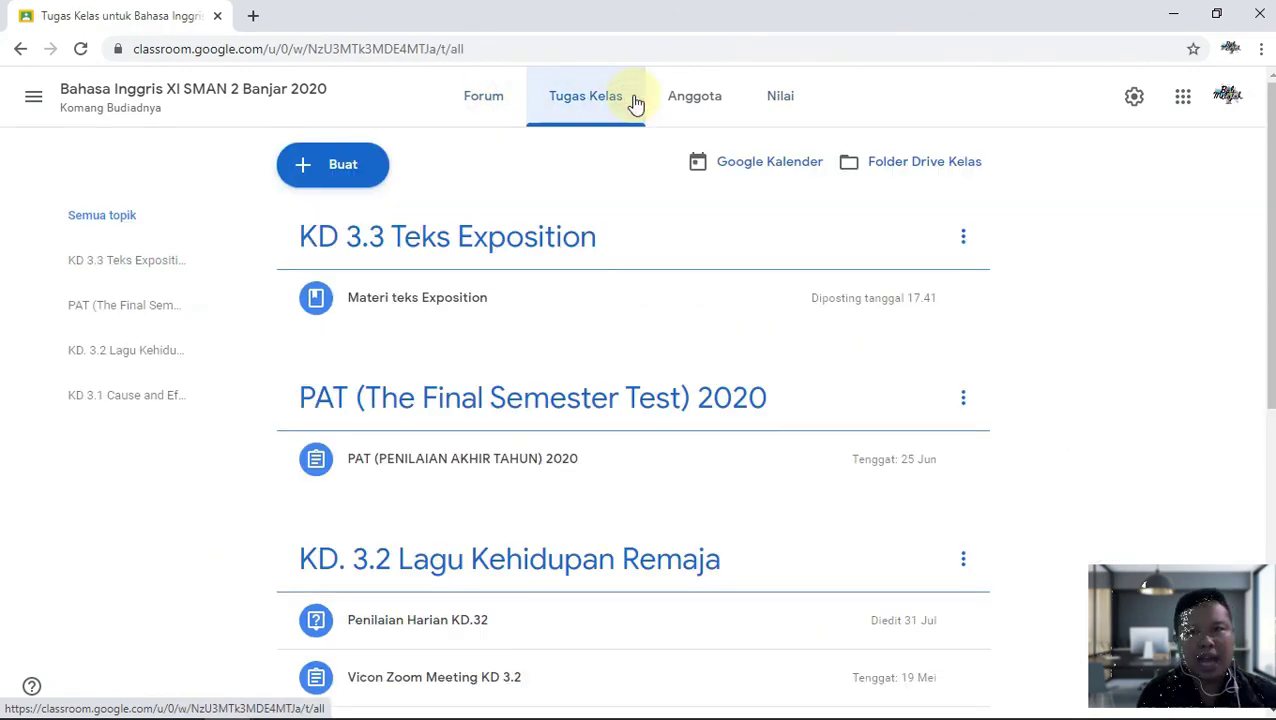
click(685, 103)
click(765, 103)
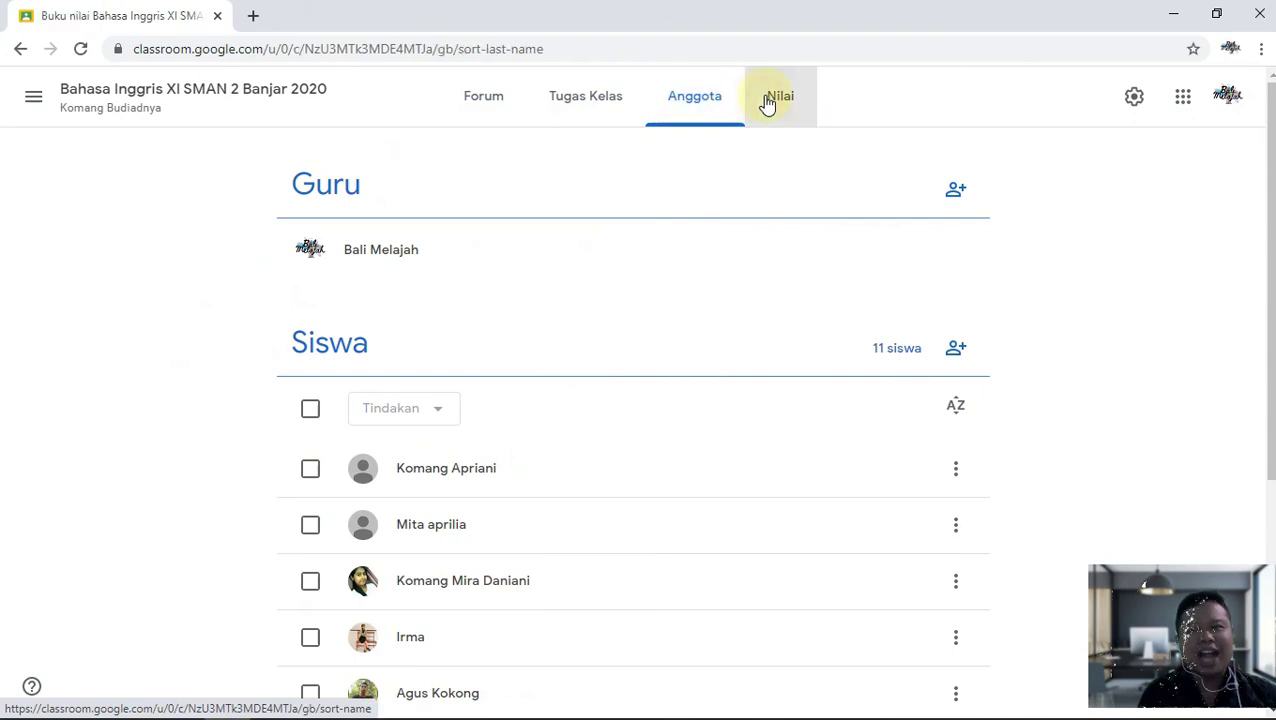